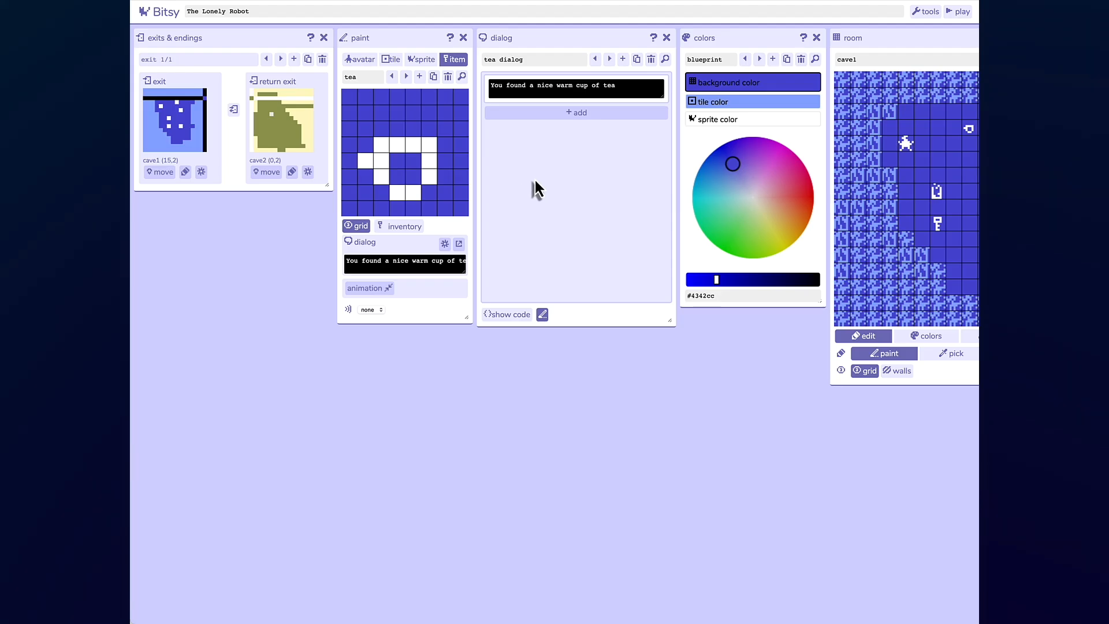
- Scroll across the workspace panels and step through the colour palettes between blueprint and cave2
scroll(535, 178, "right", 2)
scroll(535, 178, "right", 8)
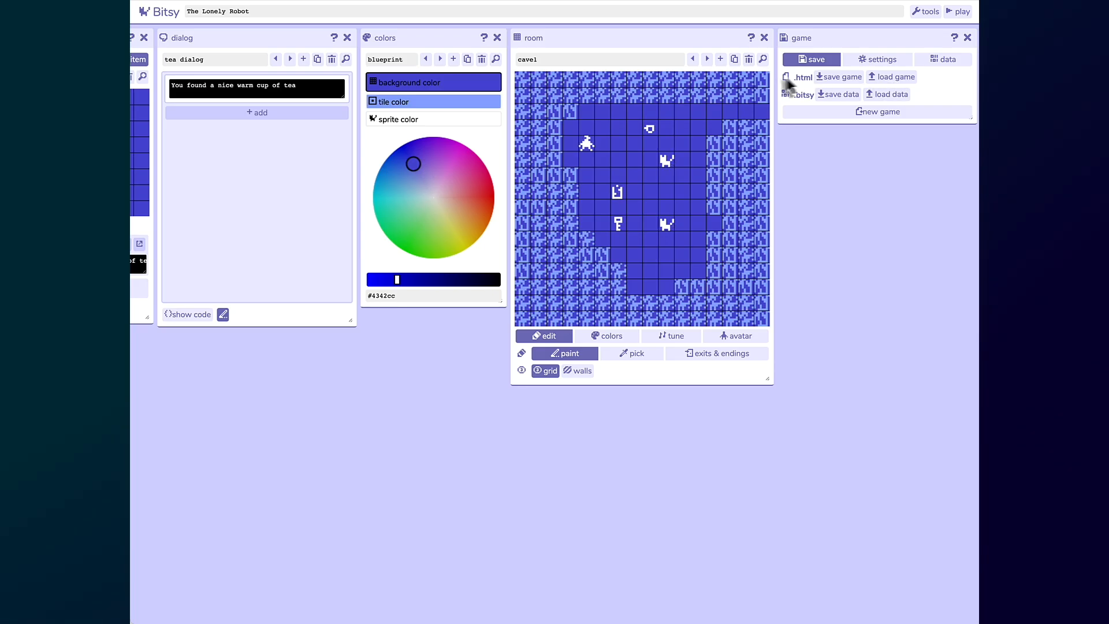
scroll(737, 88, "left", 1)
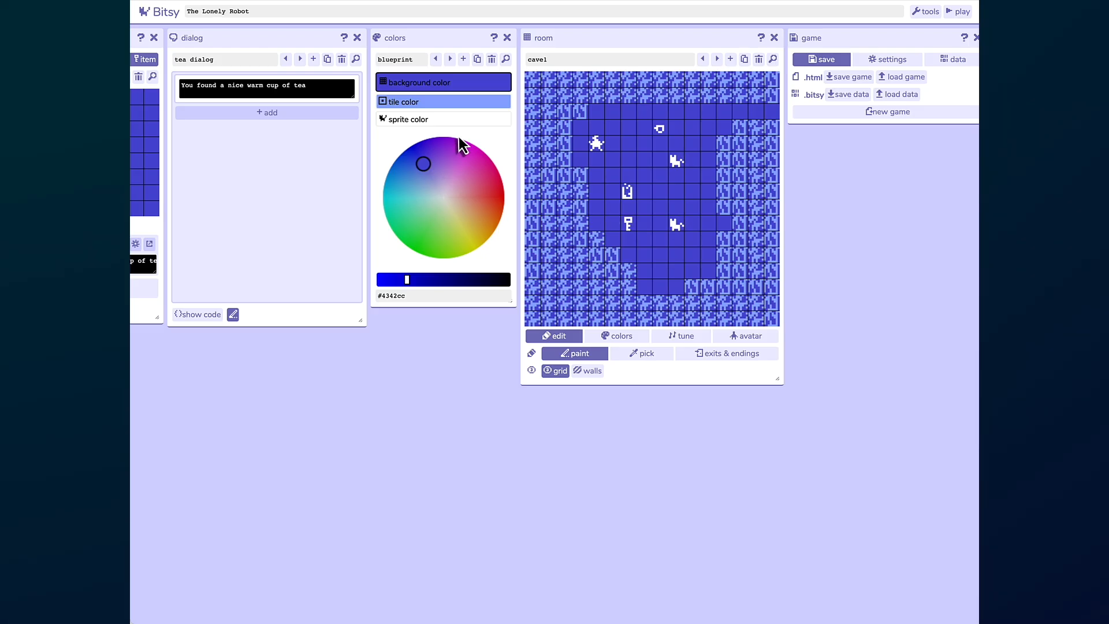
scroll(463, 145, "left", 1)
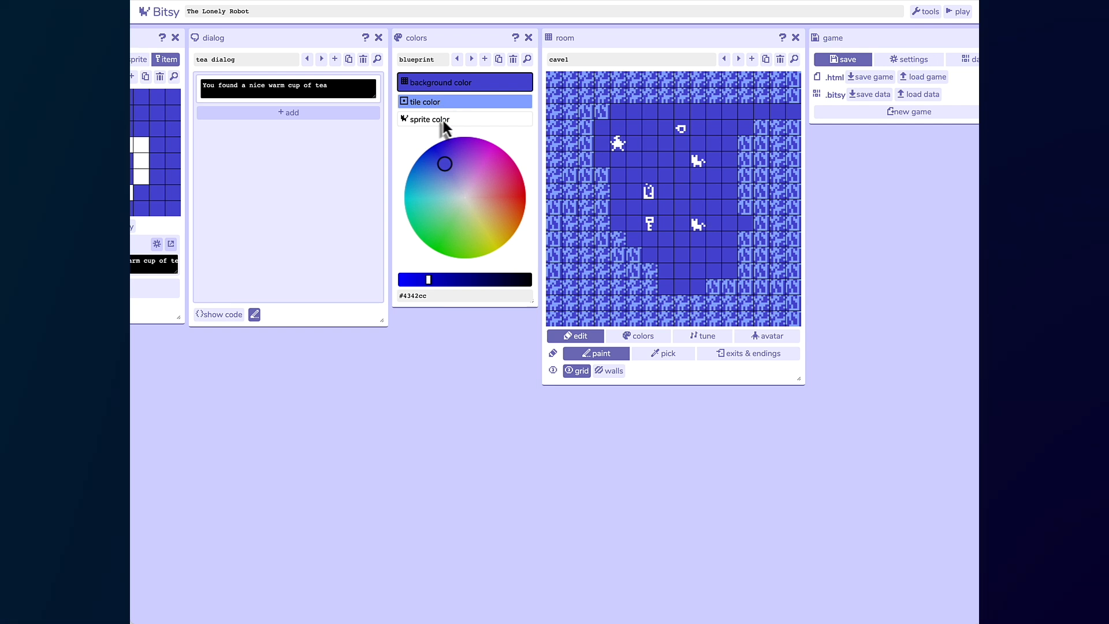
left_click(470, 59)
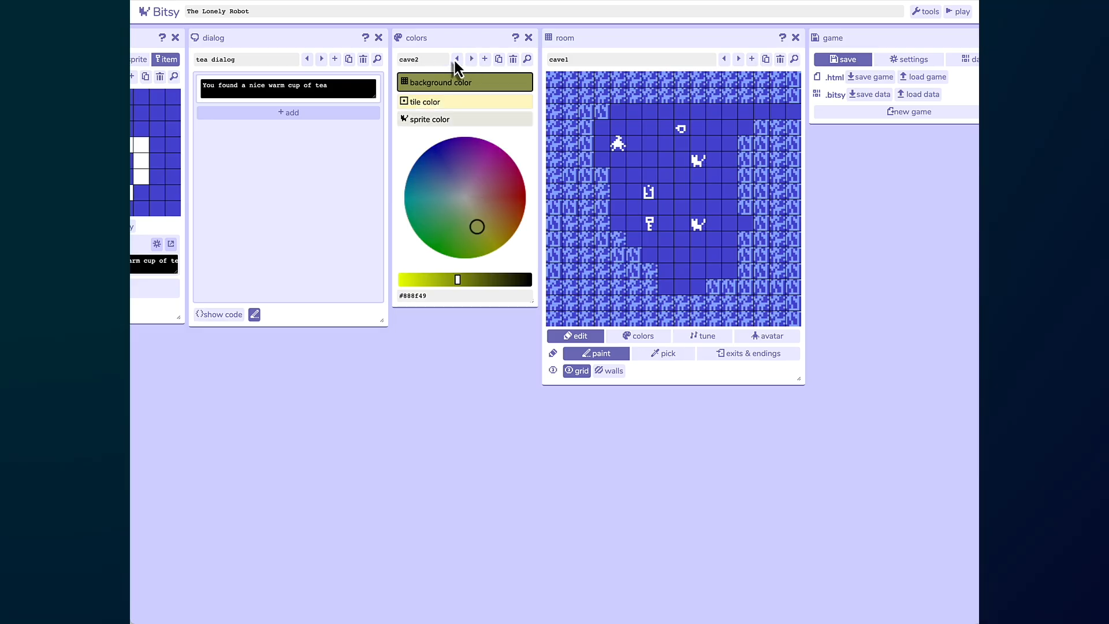
left_click(456, 59)
scroll(415, 117, "left", 5)
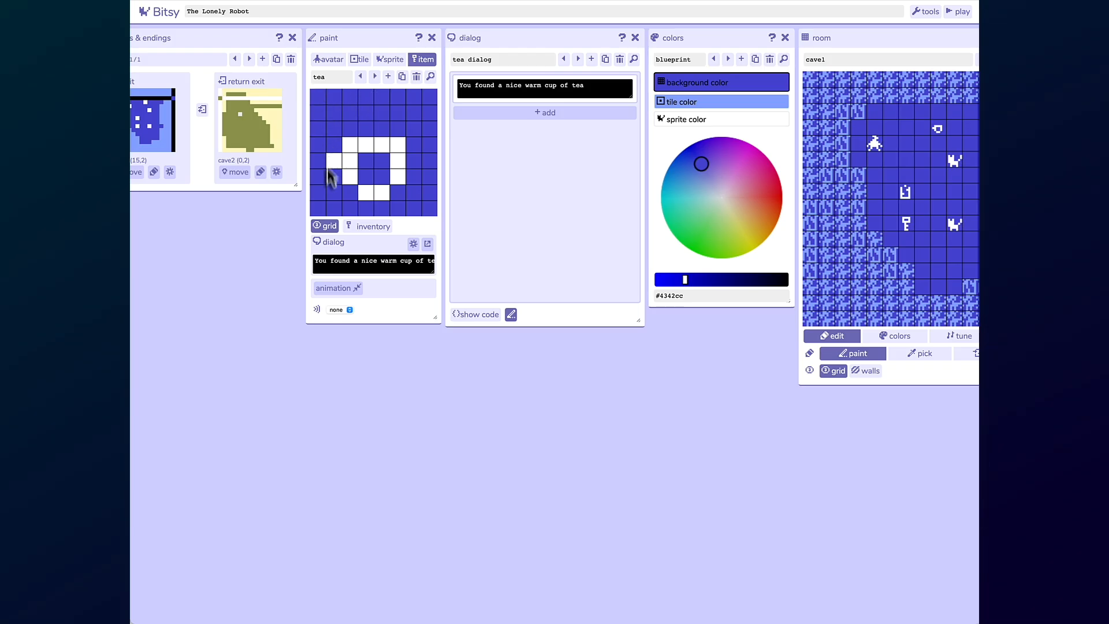
- Browse the avatar, tile and sprite drawings, stepping back and forth between the cat and cat 2 sprites
left_click(329, 60)
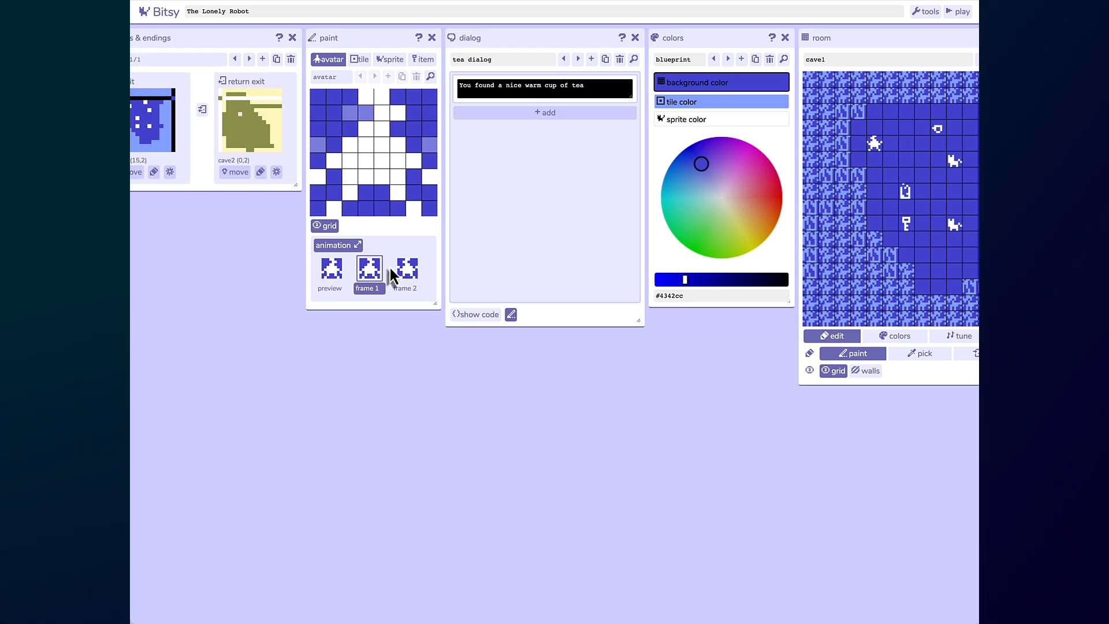
left_click(363, 61)
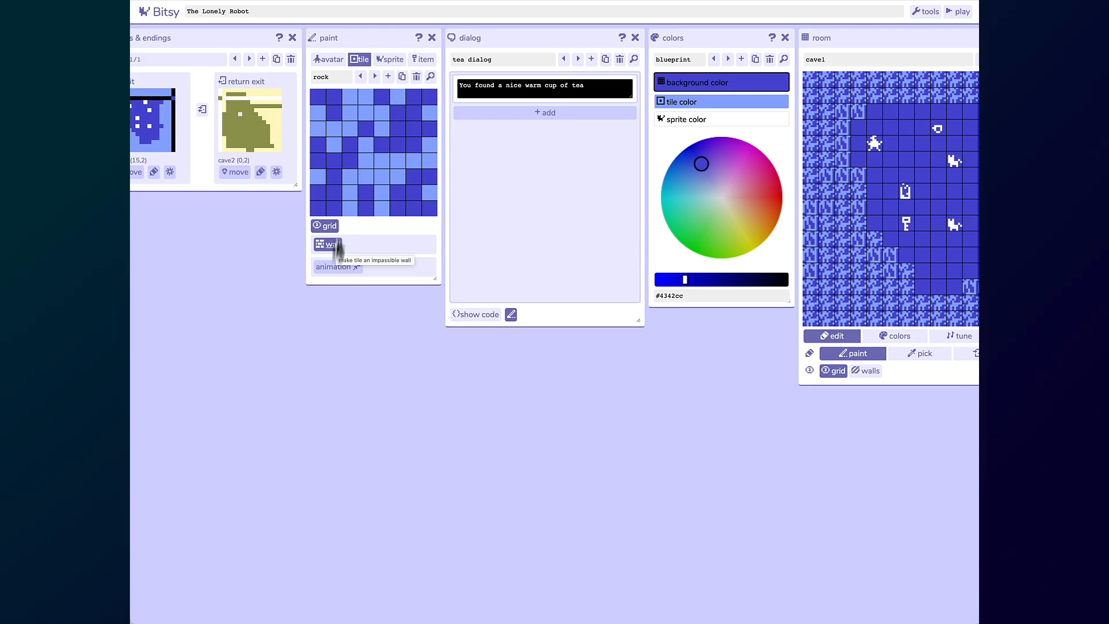
left_click(391, 59)
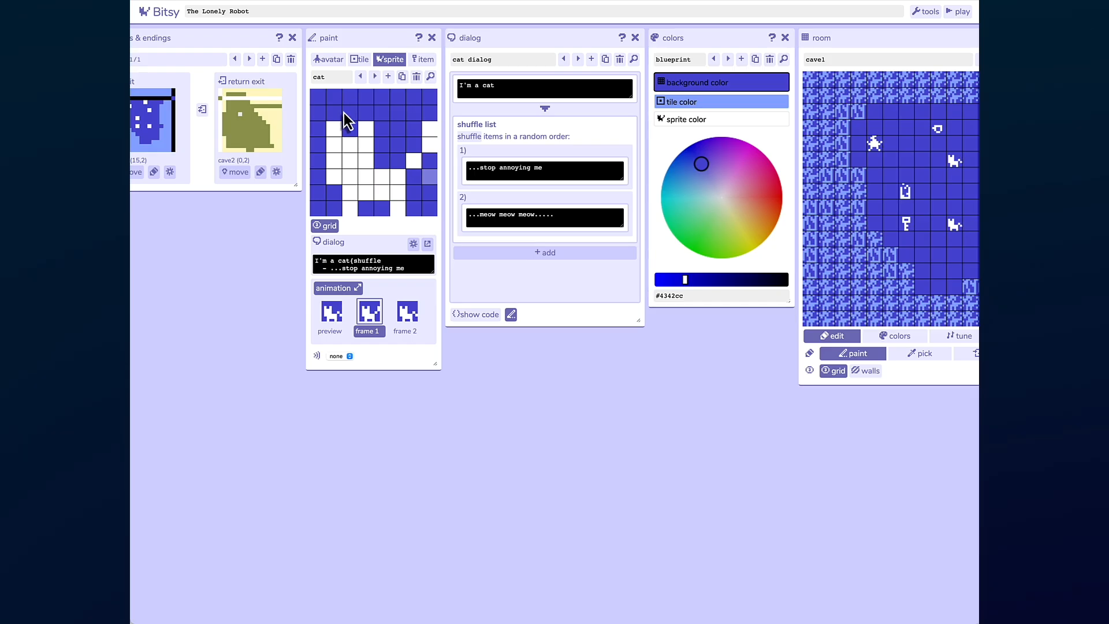
left_click(338, 80)
left_click(374, 77)
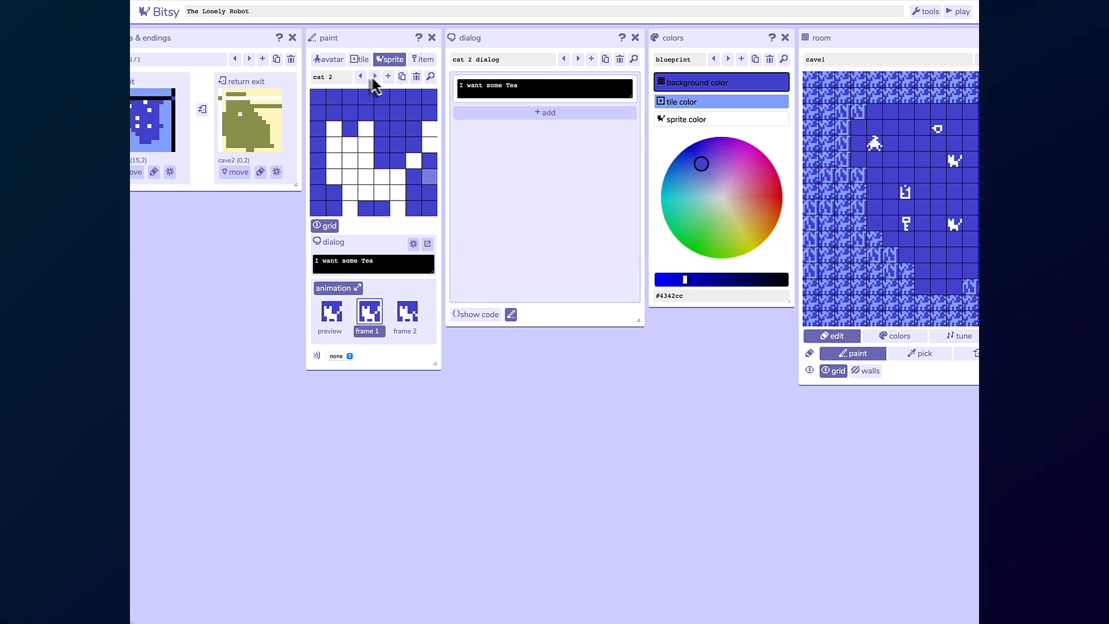
left_click(359, 78)
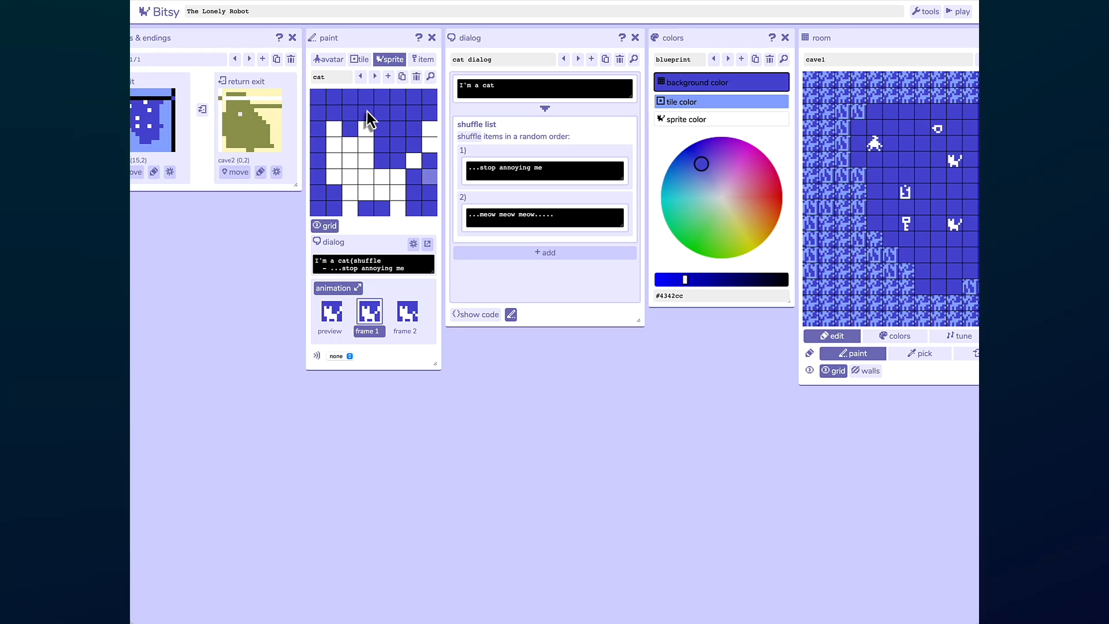
left_click(373, 81)
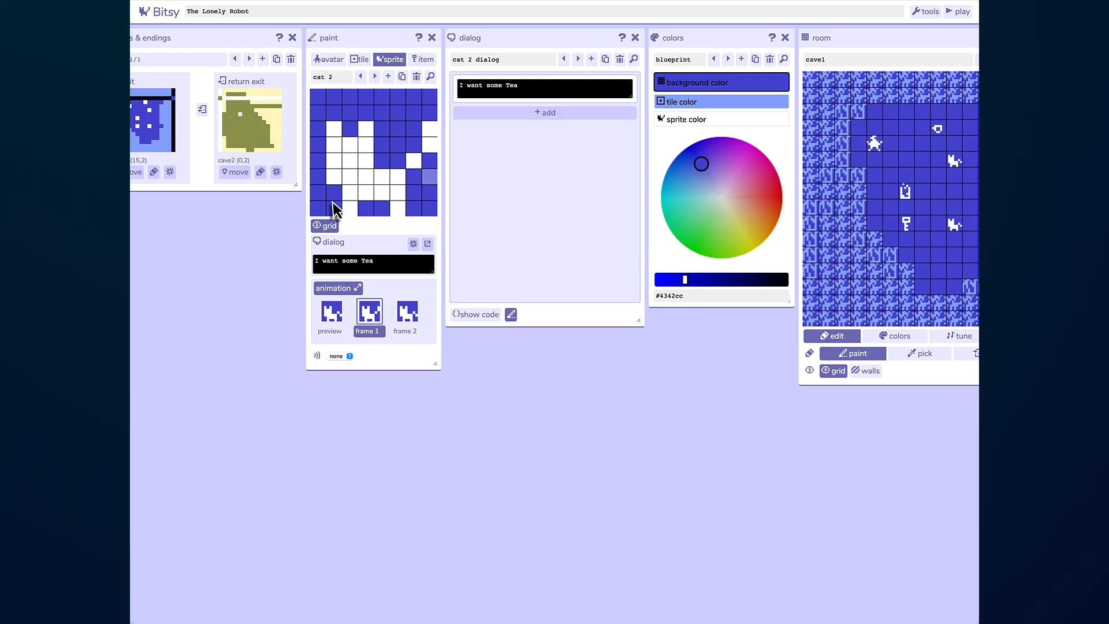
left_click(374, 77)
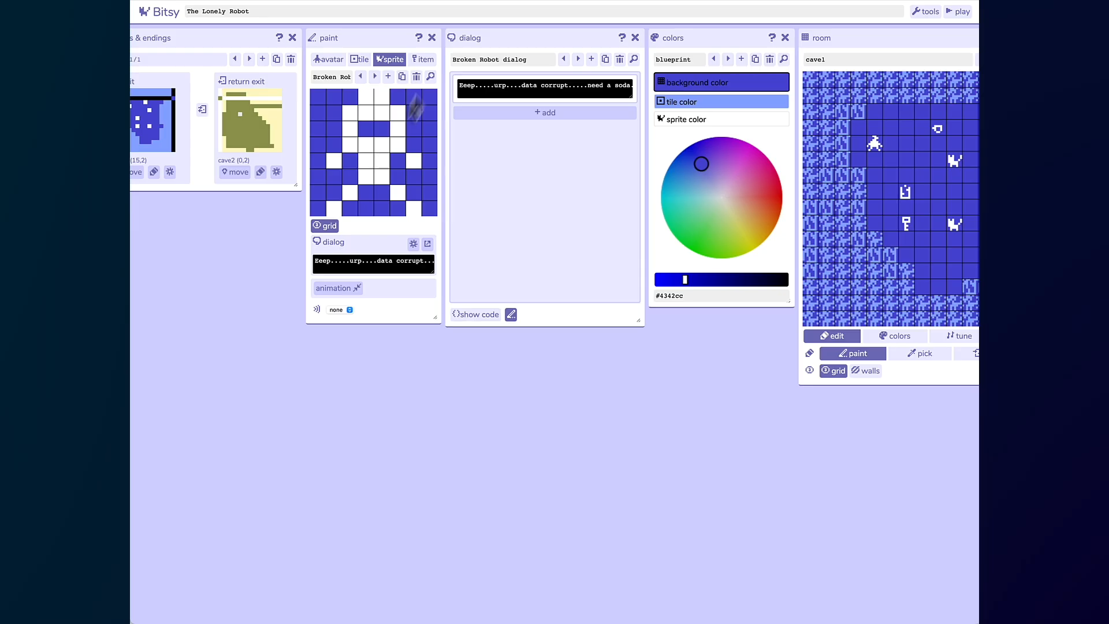
- Step through the item drawings tea, key and soda, switching between the sprite and item categories
left_click(422, 58)
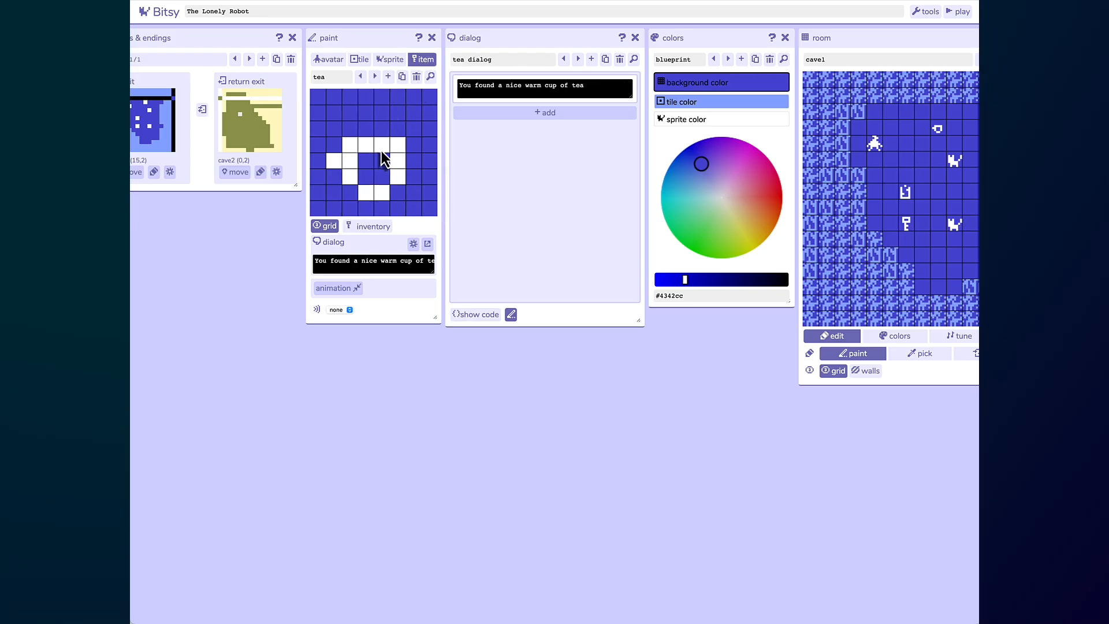
left_click(374, 76)
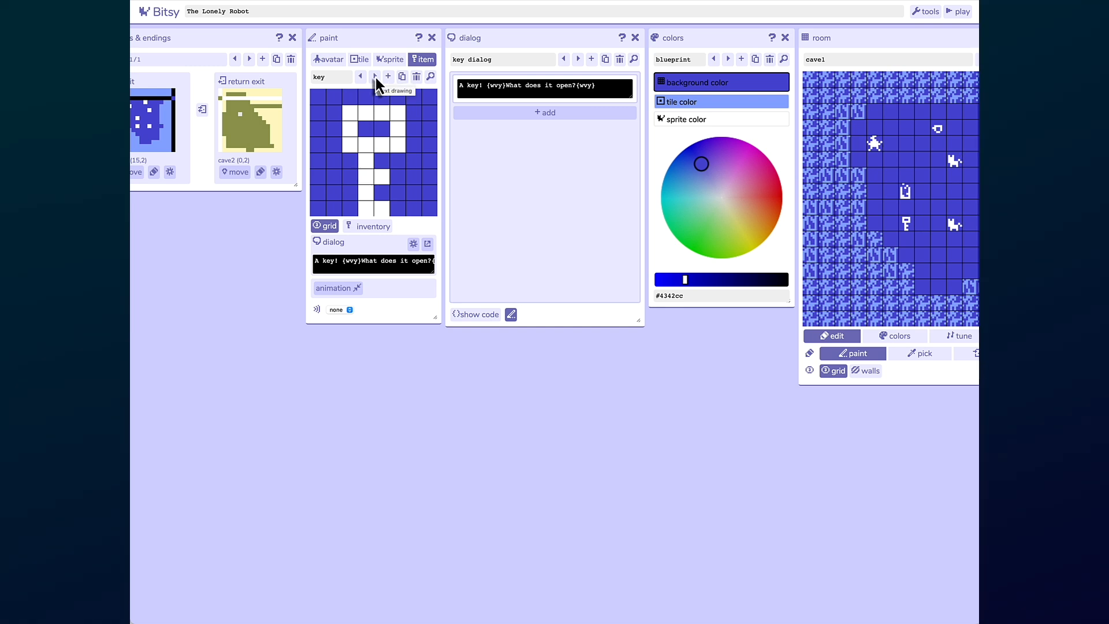
left_click(375, 77)
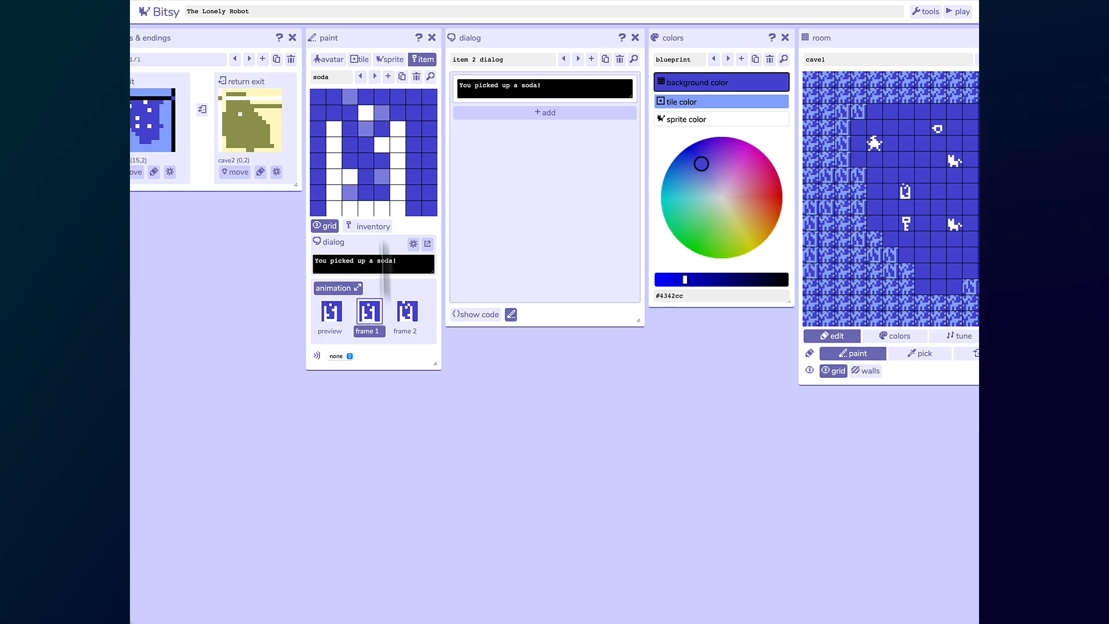
left_click(374, 77)
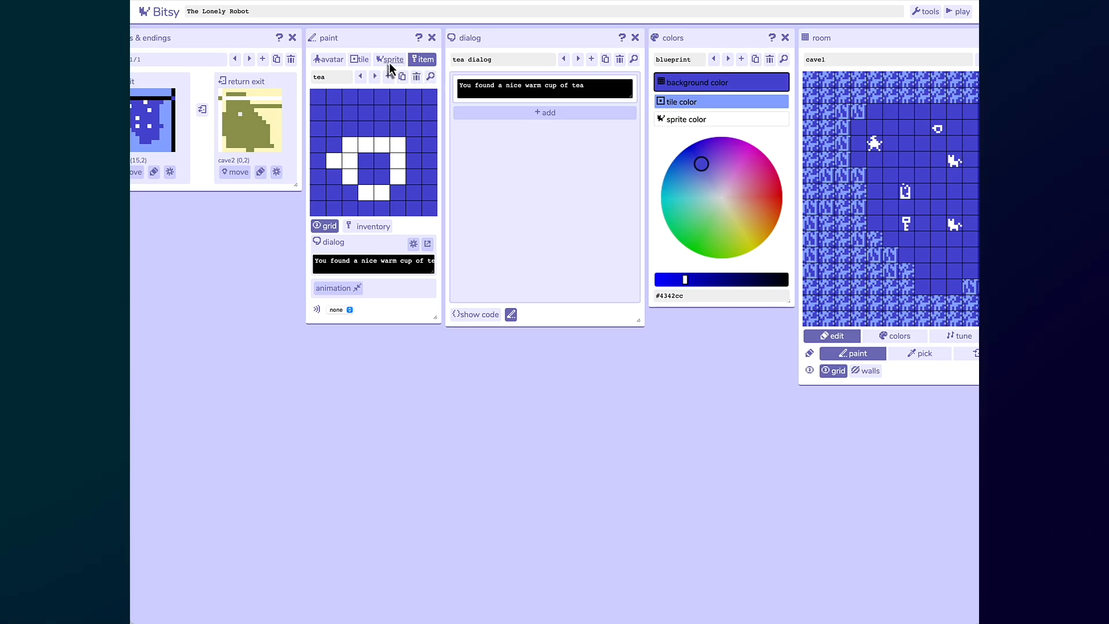
left_click(389, 60)
left_click(420, 60)
left_click(396, 61)
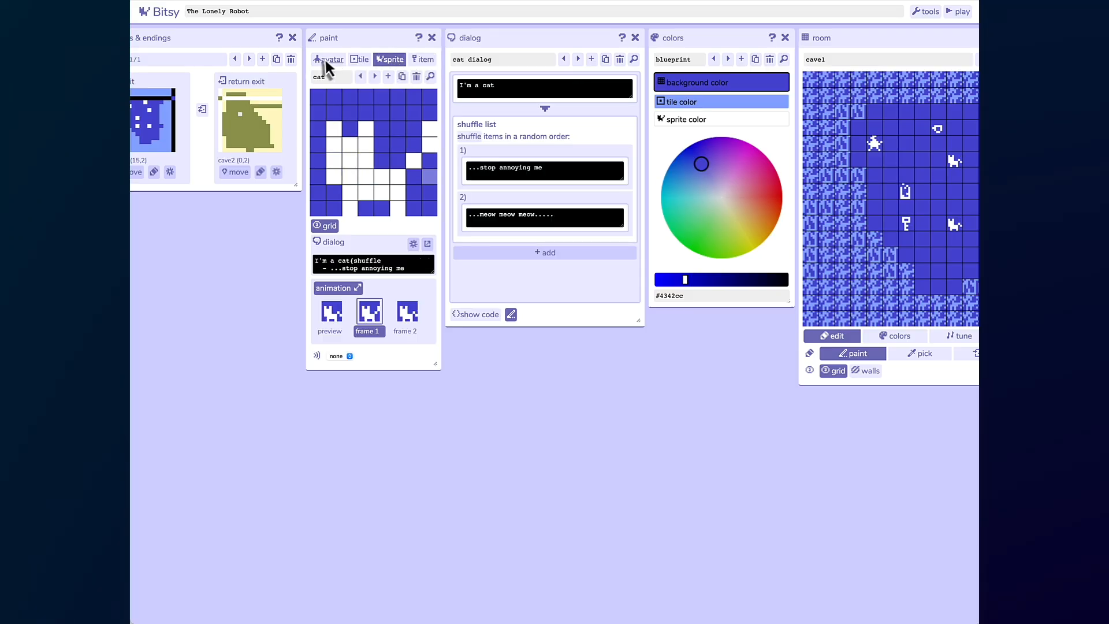
- Scroll to the room panel, start playing the game and dismiss the title screen
scroll(227, 144, "left", 1)
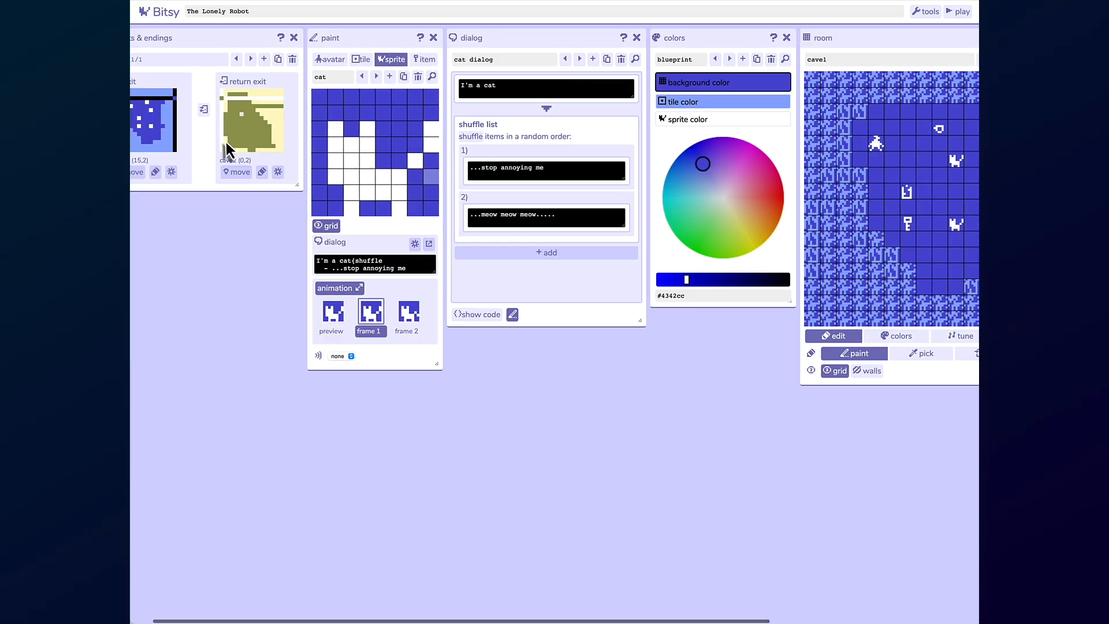
scroll(227, 142, "left", 2)
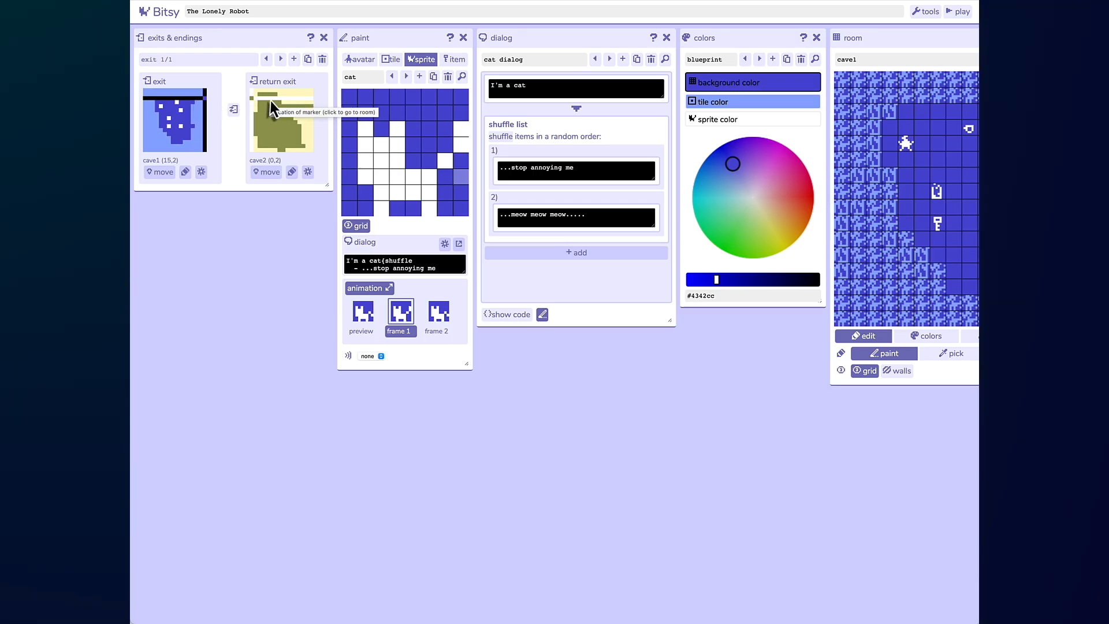
scroll(301, 108, "right", 5)
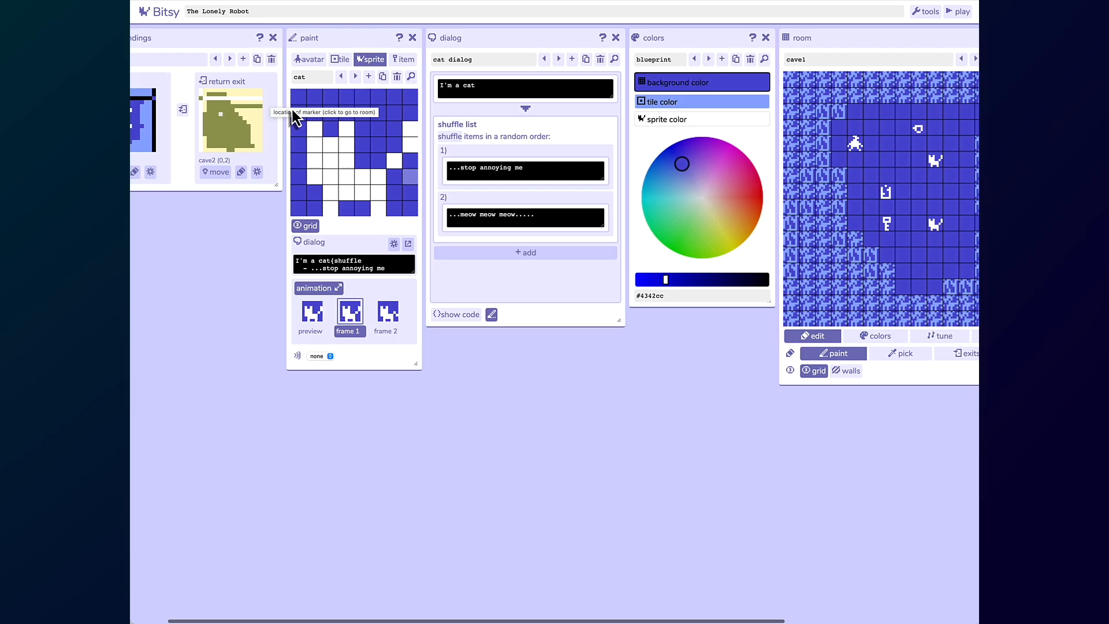
scroll(292, 109, "right", 2)
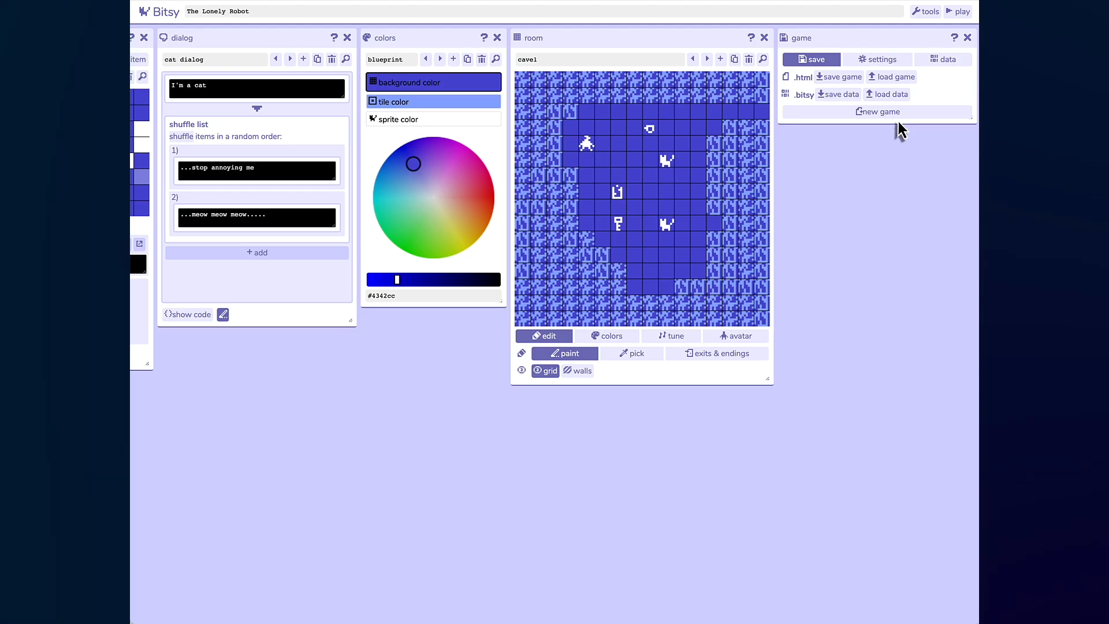
left_click(957, 14)
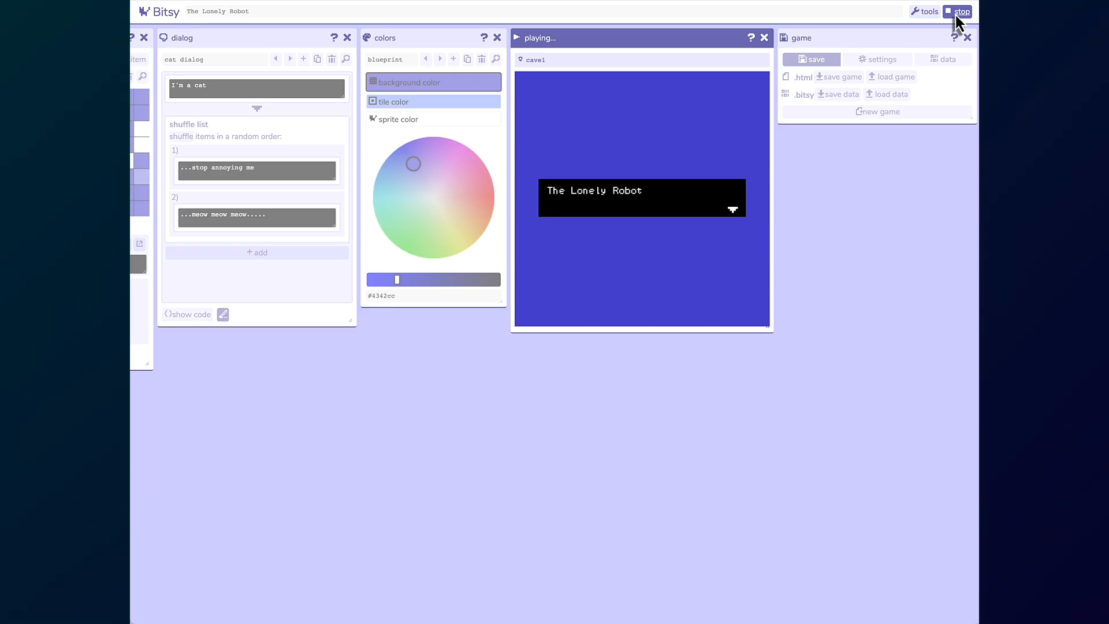
key("space")
key("Right")
key("Right")
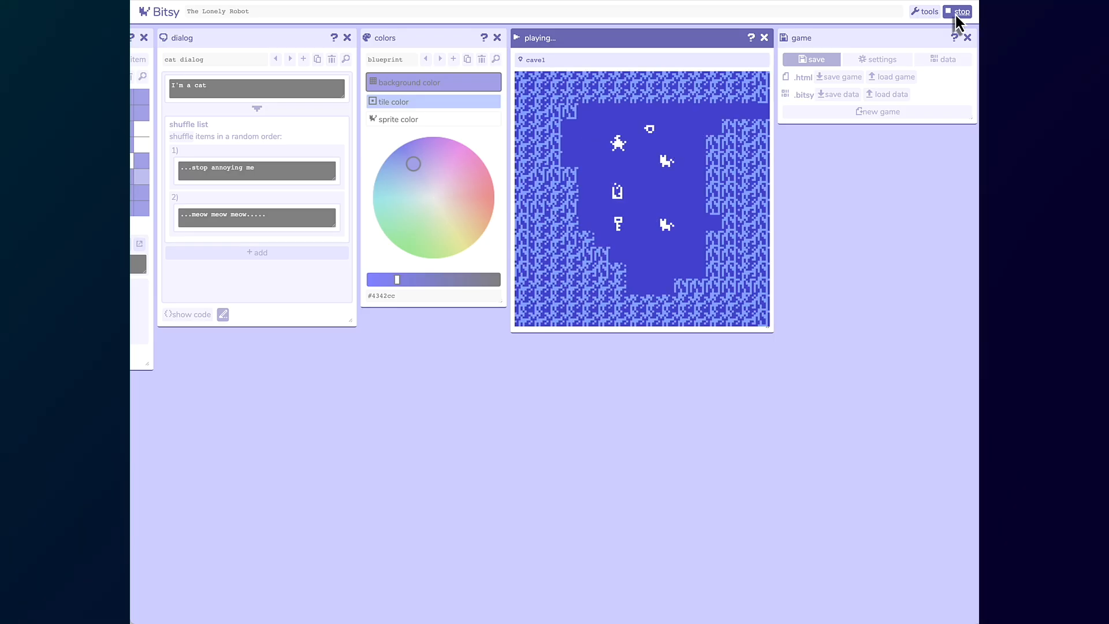
- Walk the avatar up and right to the locked door in the room's upper corner
key("Up")
key("Up")
key("Right")
key("Right")
key("Right")
key("Right")
key("Right")
key("Right")
key("Right")
key("Right")
key("Right")
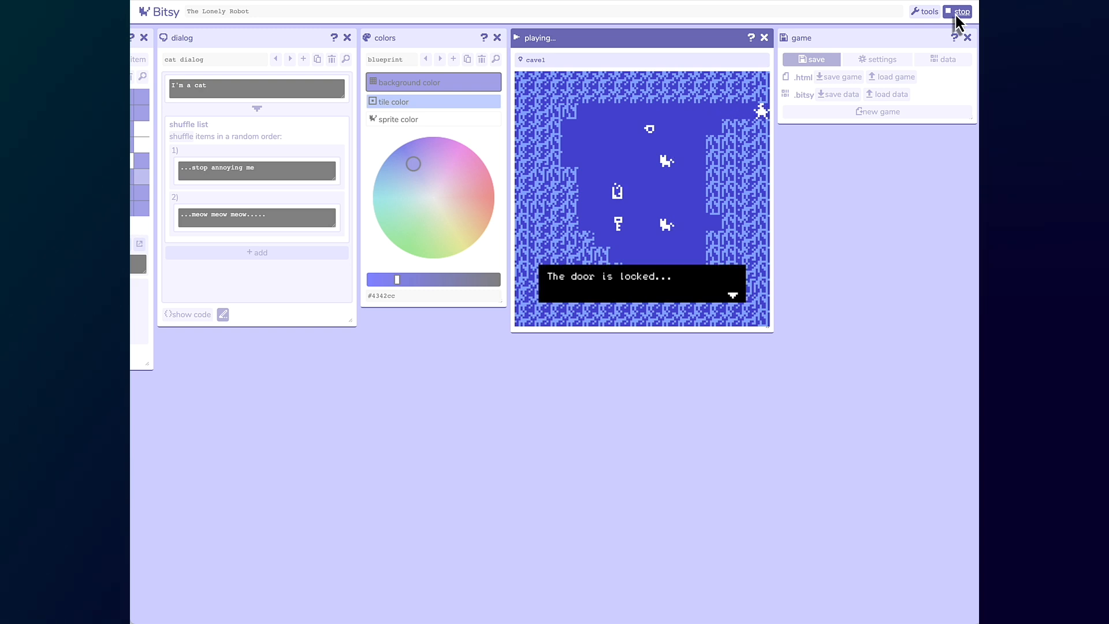
- Walk the avatar back down to the key and pick it up
key("Left")
key("Left")
key("Left")
key("Left")
key("Left")
key("Left")
key("Left")
key("Left")
key("Left")
key("Left")
key("Down")
key("Down")
key("Down")
key("Right")
key("Down")
key("Down")
key("Down")
key("Down")
key("Left")
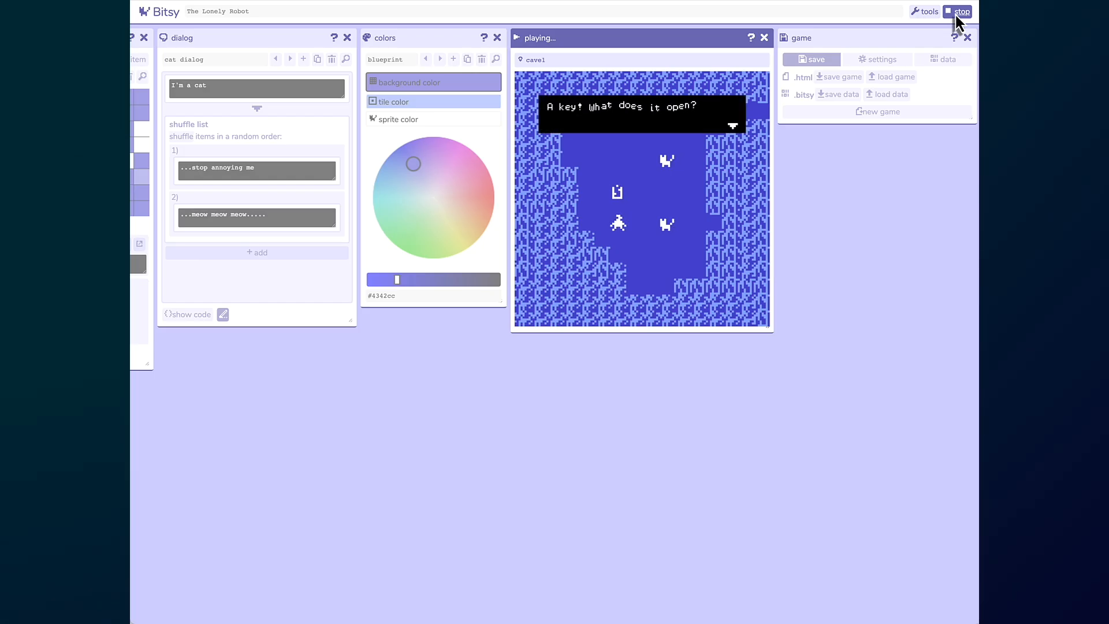
- Walk the avatar back up to the door and go through it into cave2
key("Down")
key("Right")
key("Up")
key("Up")
key("Up")
key("Up")
key("Up")
key("Up")
key("Up")
key("Right")
key("Right")
key("Right")
key("Right")
key("Right")
key("Right")
key("Right")
key("Right")
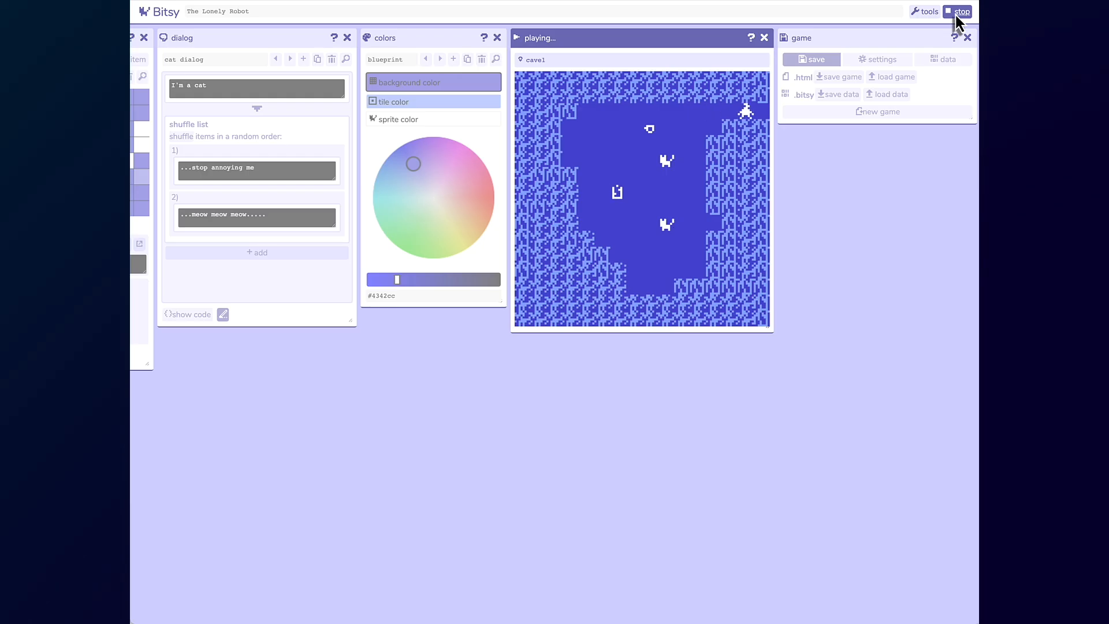
key("Right")
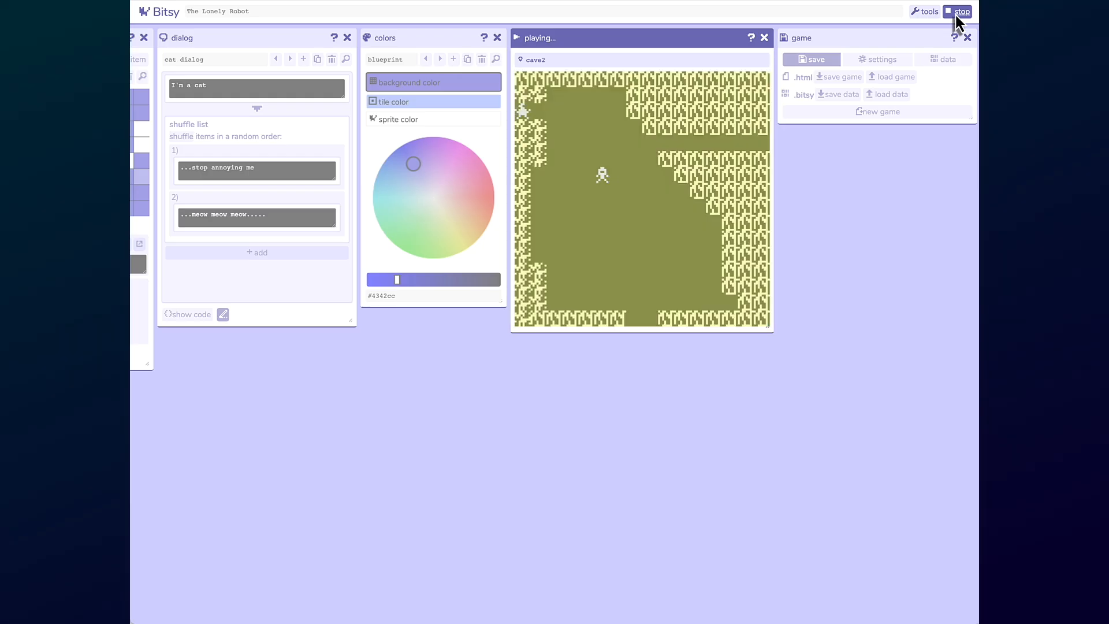
- Walk the avatar in cave2 over to the broken robot and talk to it
key("Right")
key("Right")
key("Right")
key("Right")
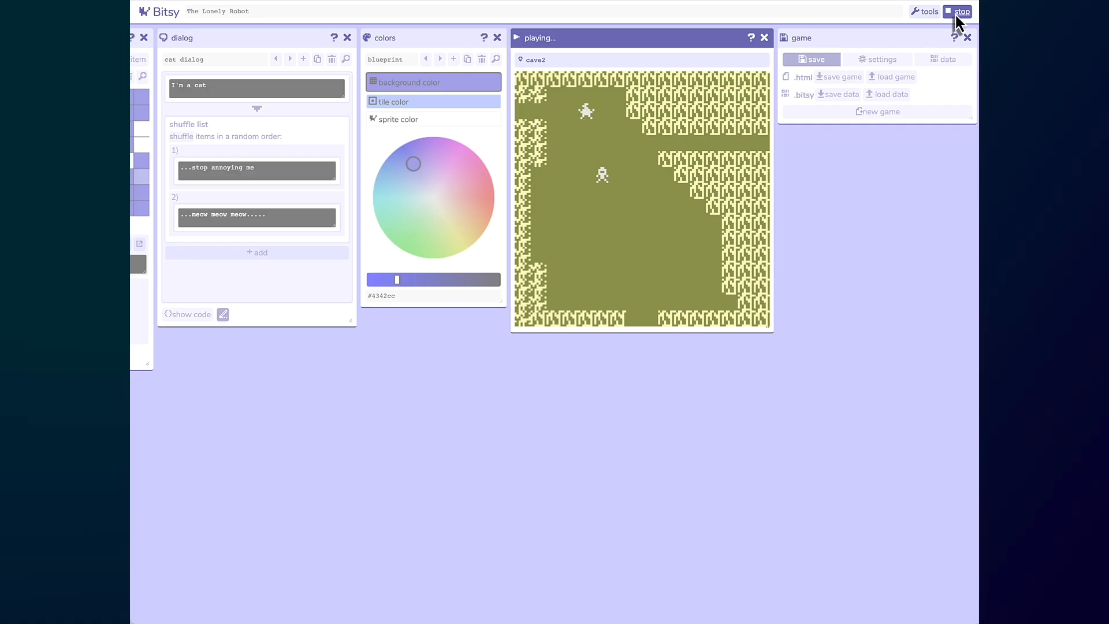
key("Down")
key("Down")
key("Down")
key("Down")
key("Right")
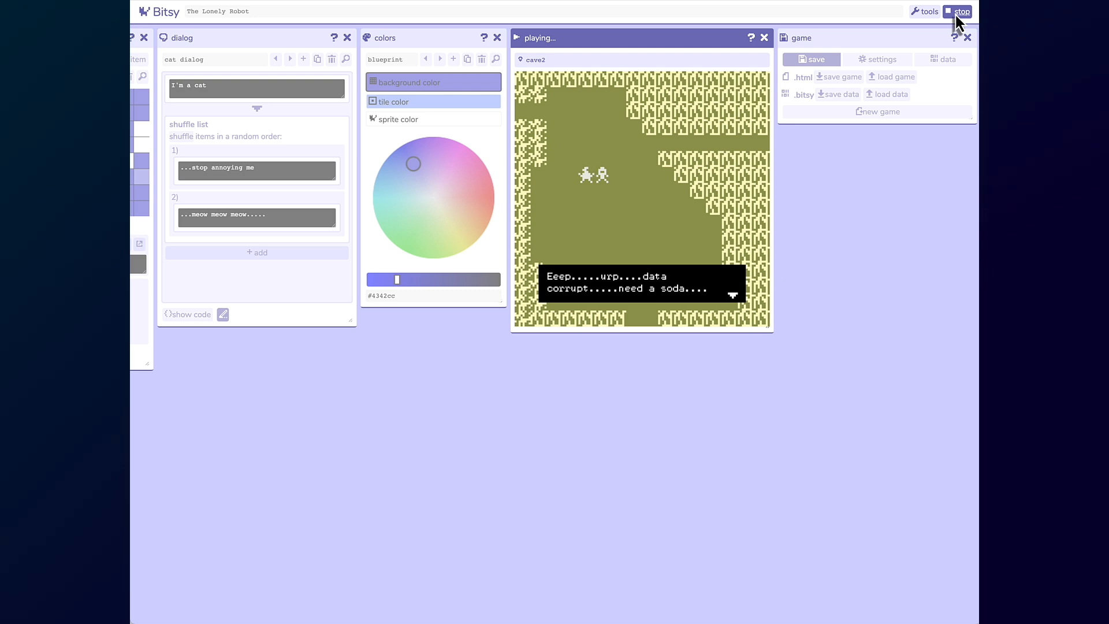
- Walk the avatar back through the exit into cave1 and talk to the upper cat
key("Left")
key("Left")
key("Left")
key("Up")
key("Up")
key("Up")
key("Left")
key("Left")
key("Left")
key("Left")
key("Left")
key("Left")
key("Left")
key("Left")
key("Left")
key("Left")
key("Left")
key("Down")
key("Down")
key("Down")
key("Right")
key("Right")
key("Right")
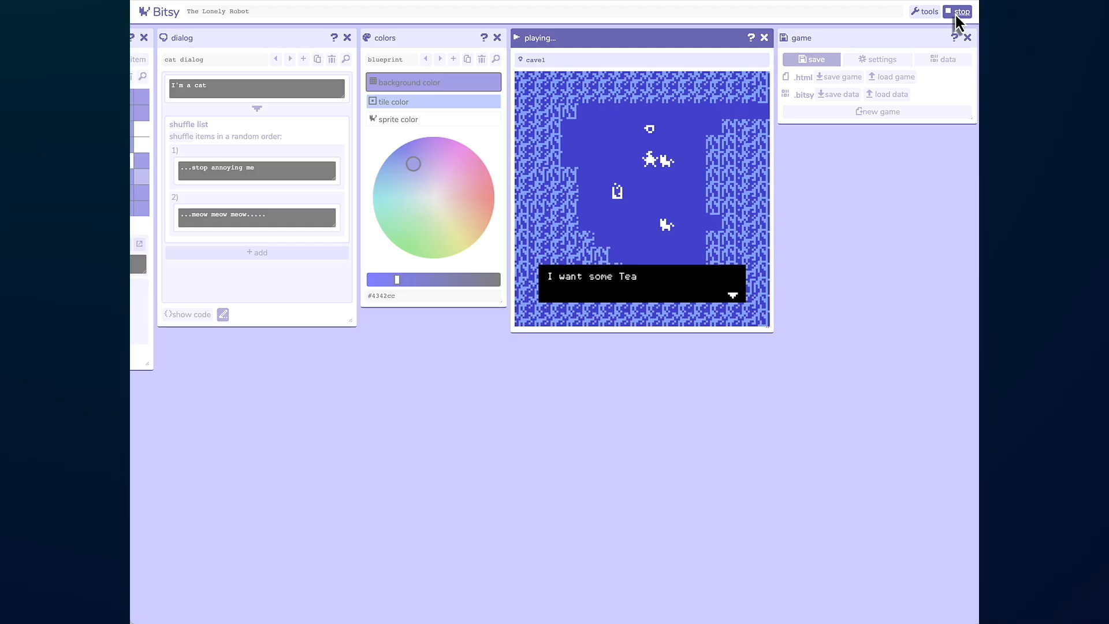
- Walk the avatar down to the lower cat and talk to it to hear its shuffled lines
key("Down")
key("Down")
key("Down")
key("Down")
key("Down")
key("Right")
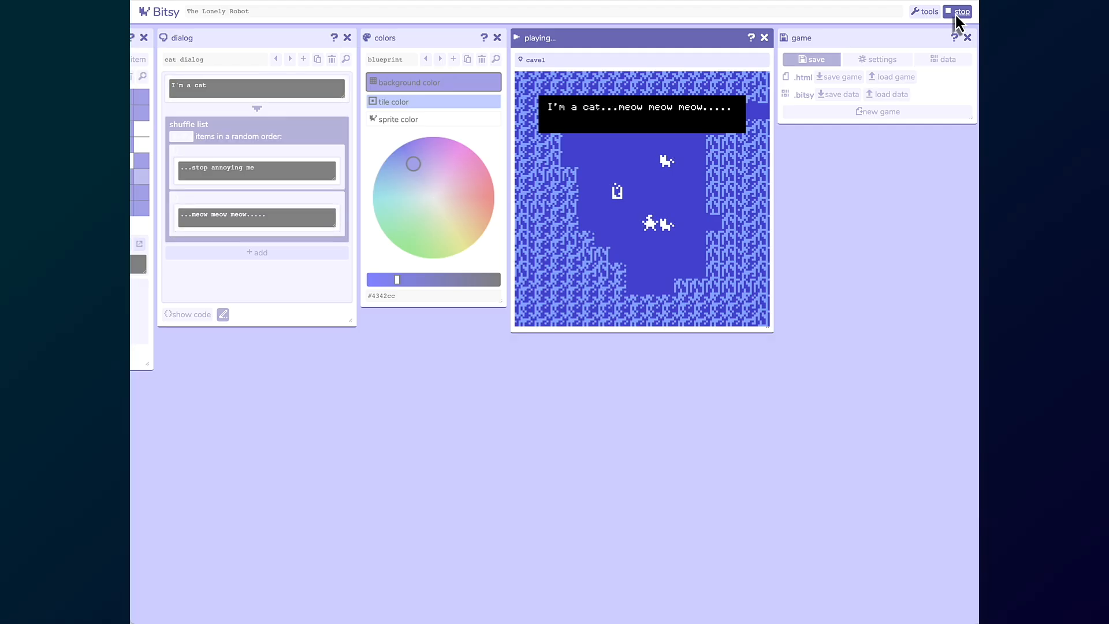
key("Right")
key("Right")
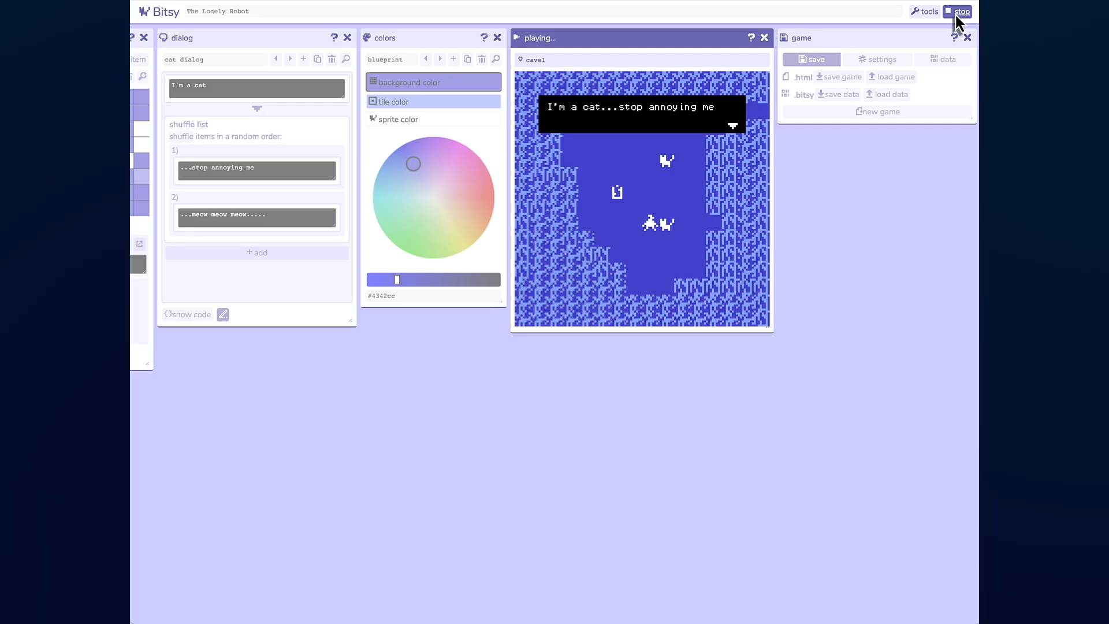
key("Right")
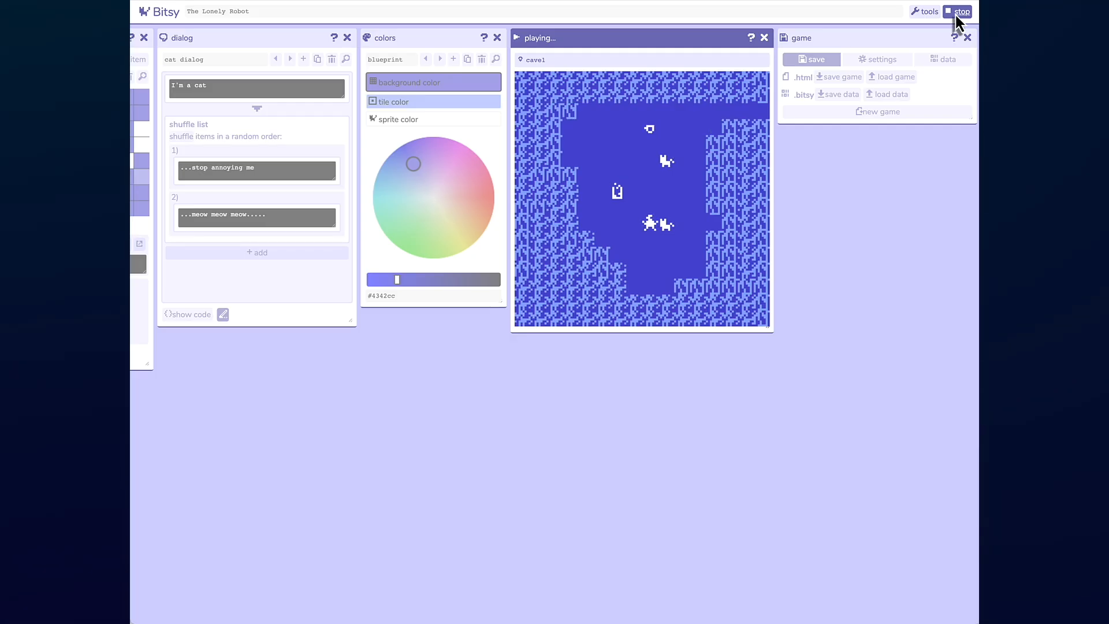
- Bump into the lower cat again to hear another shuffled line, then step away
key("Left")
key("Right")
key("Right")
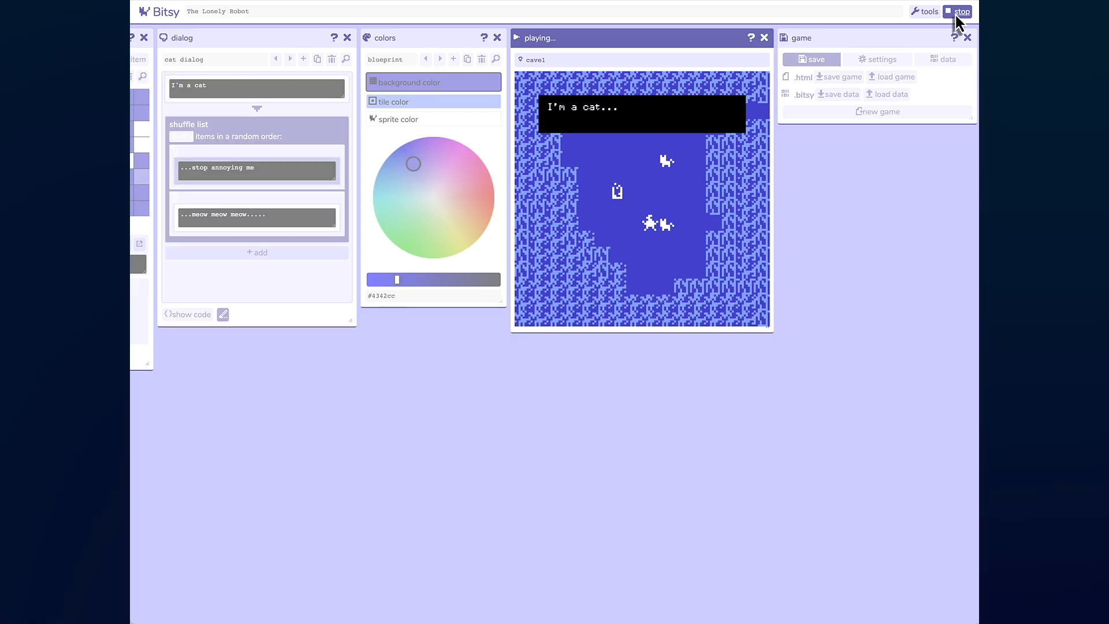
key("Left")
- Walk the avatar up beside the upper cat in cave1 and stop the play-test
key("Left")
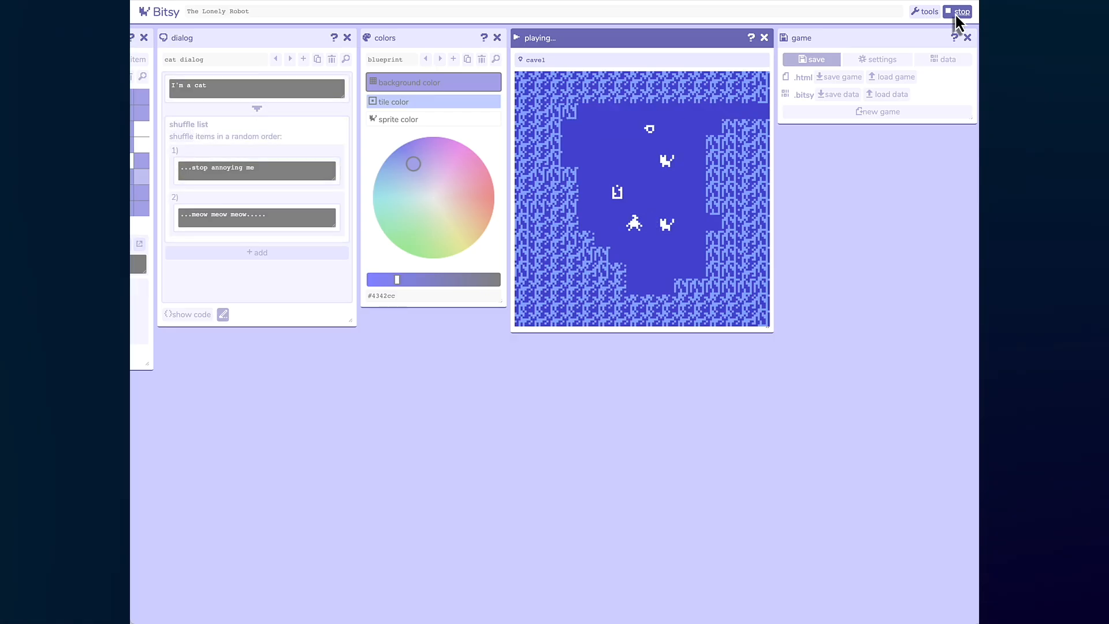
key("Left")
key("Right")
key("Right")
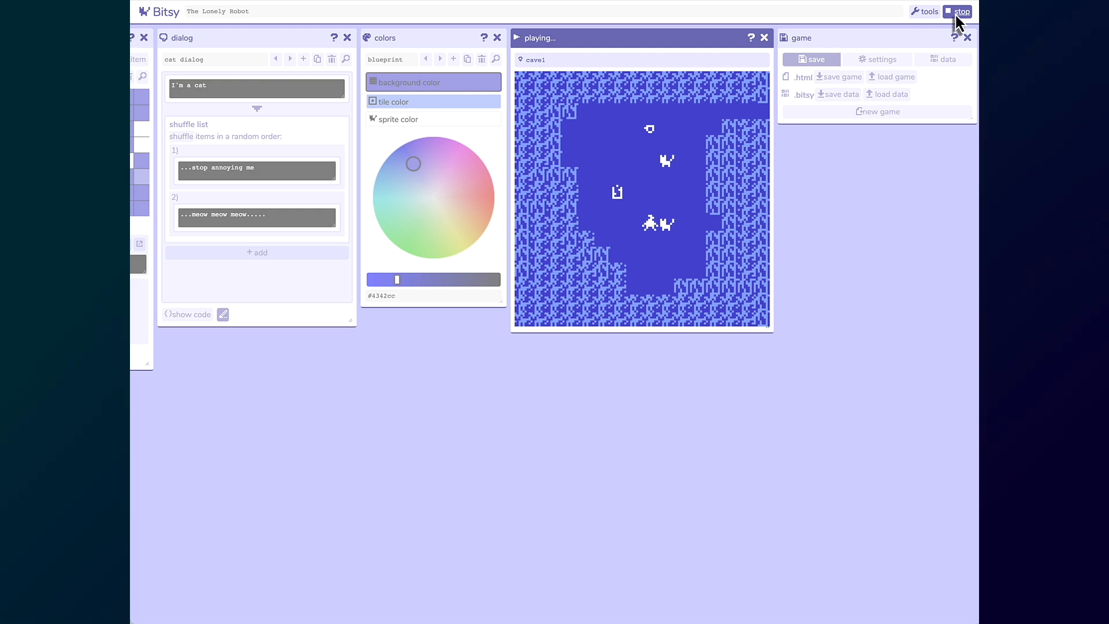
key("Up")
key("Up")
key("Up")
key("Up")
key("Left")
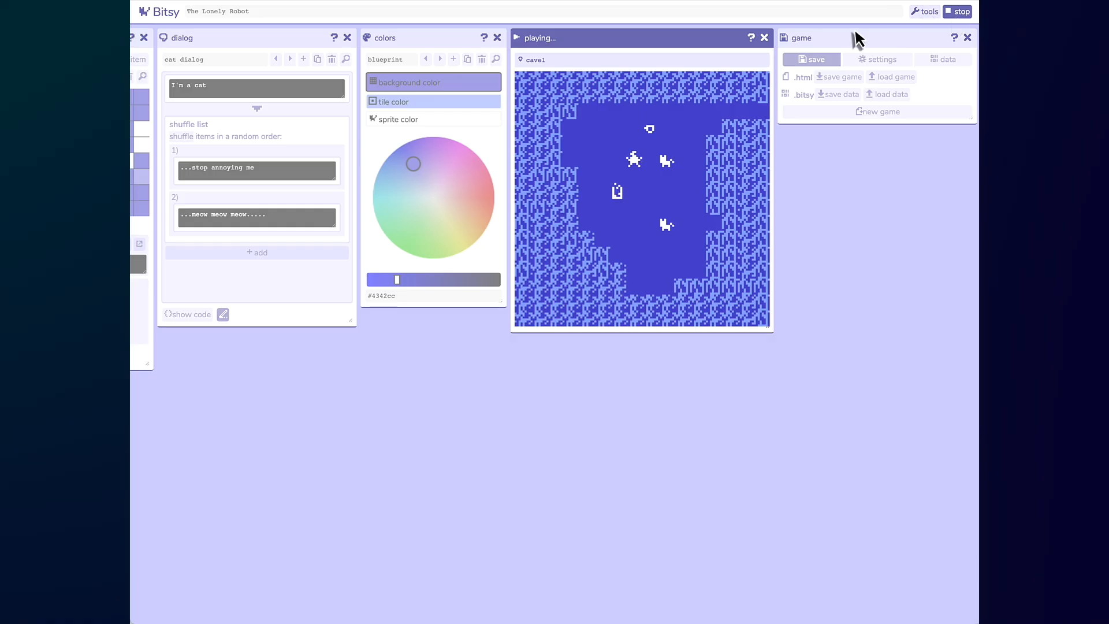
left_click(957, 11)
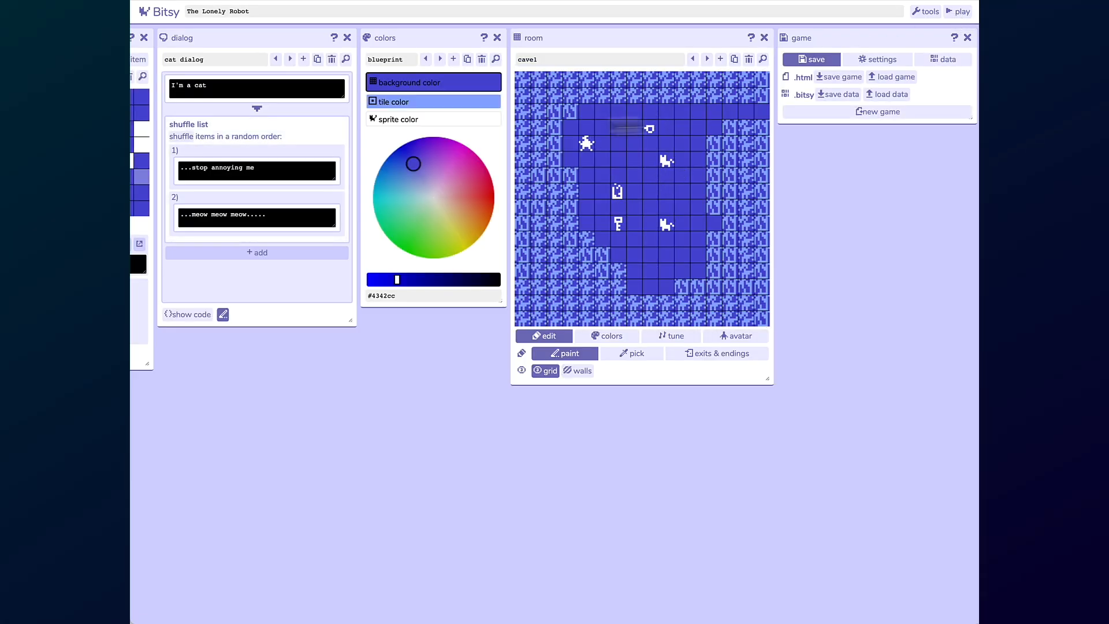
- Select the Broken Robot sprite and open its dialog in the dialog editor
scroll(298, 113, "left", 5)
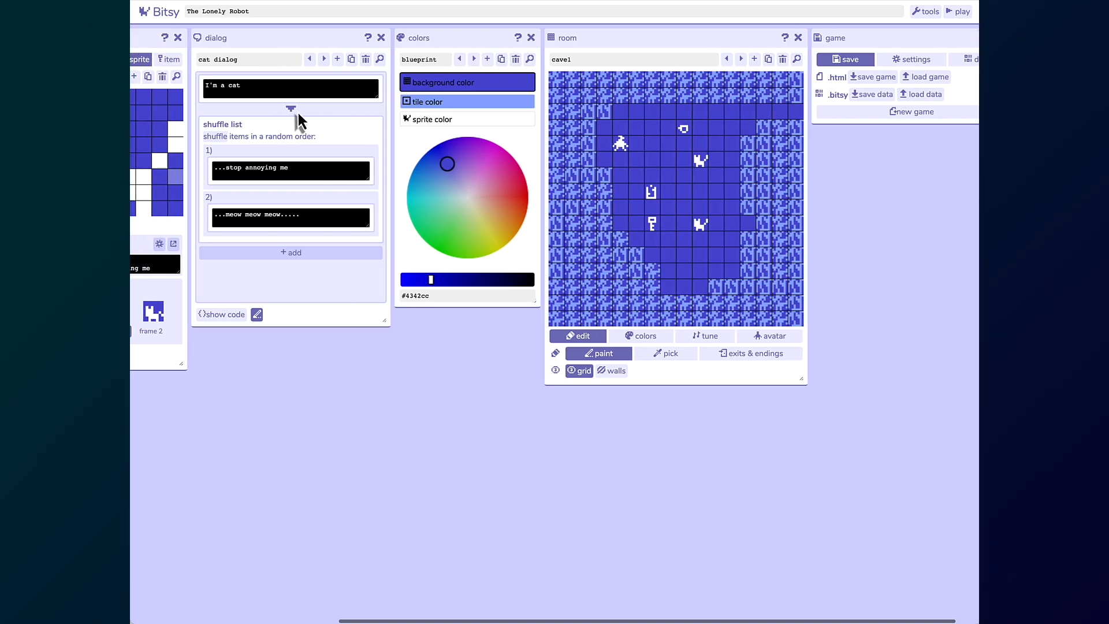
scroll(298, 112, "left", 2)
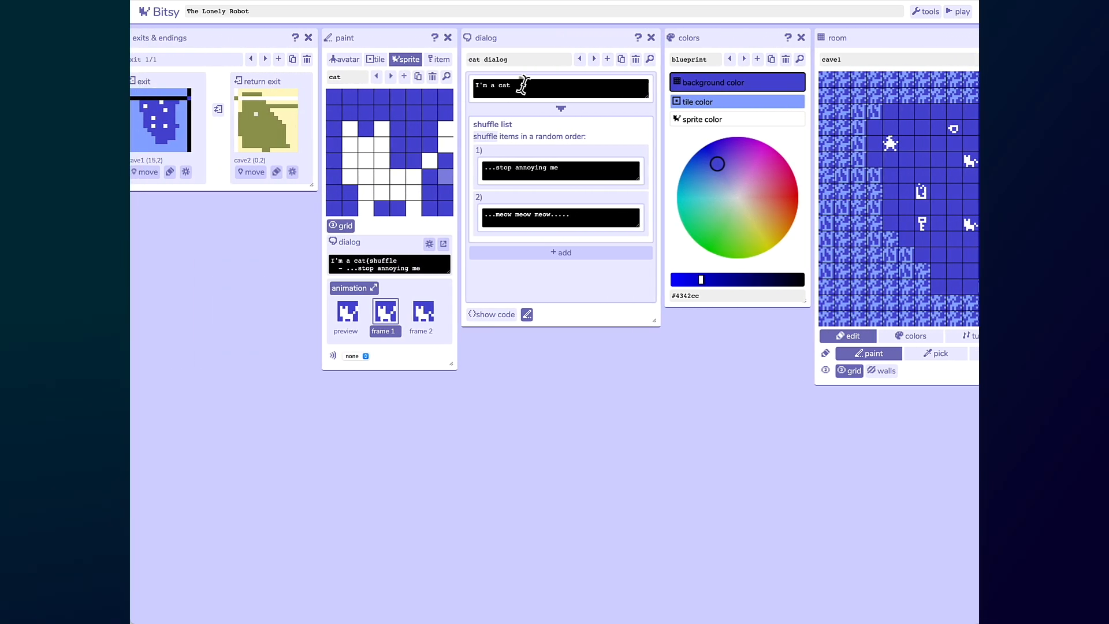
left_click(593, 60)
left_click(594, 60)
left_click(593, 60)
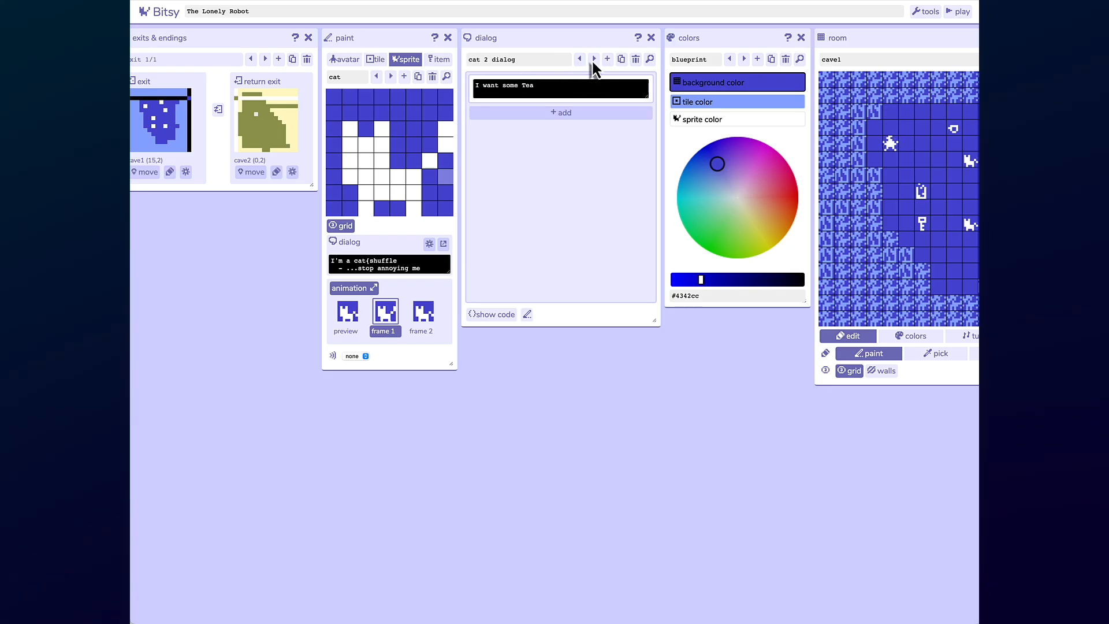
left_click(391, 76)
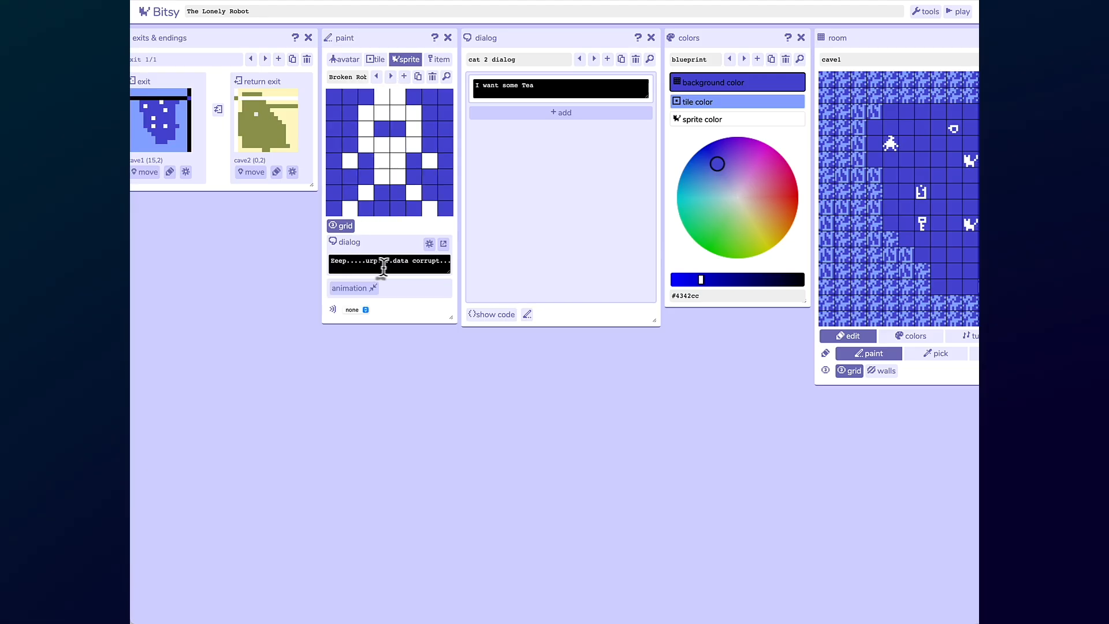
left_click(446, 245)
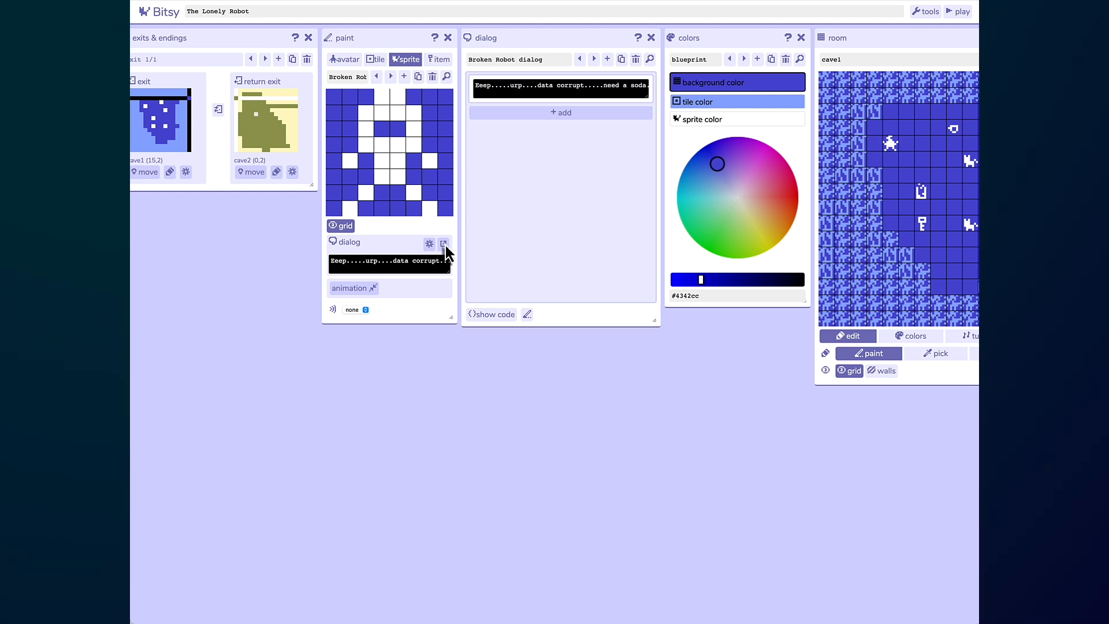
- Delete the Broken Robot's existing dialog
left_click(527, 86)
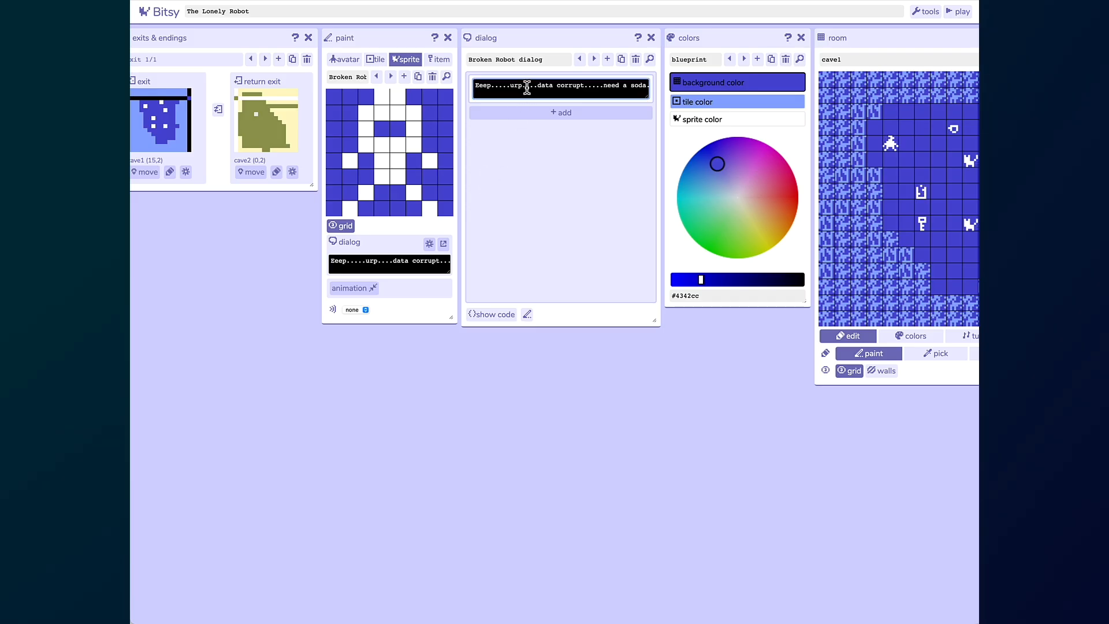
triple_click(527, 87)
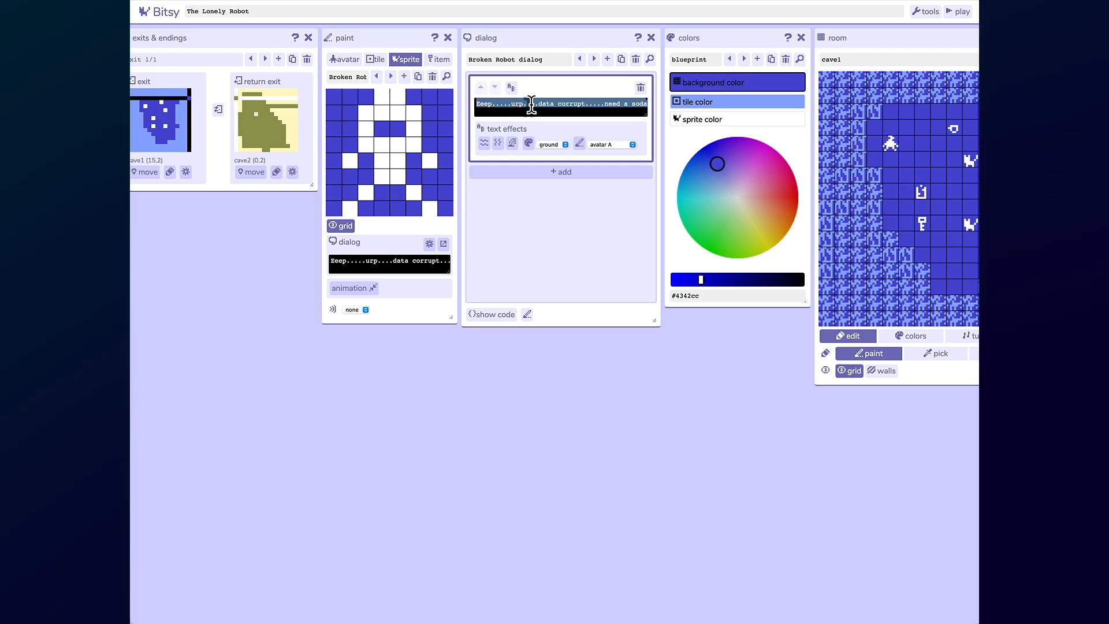
left_click(636, 57)
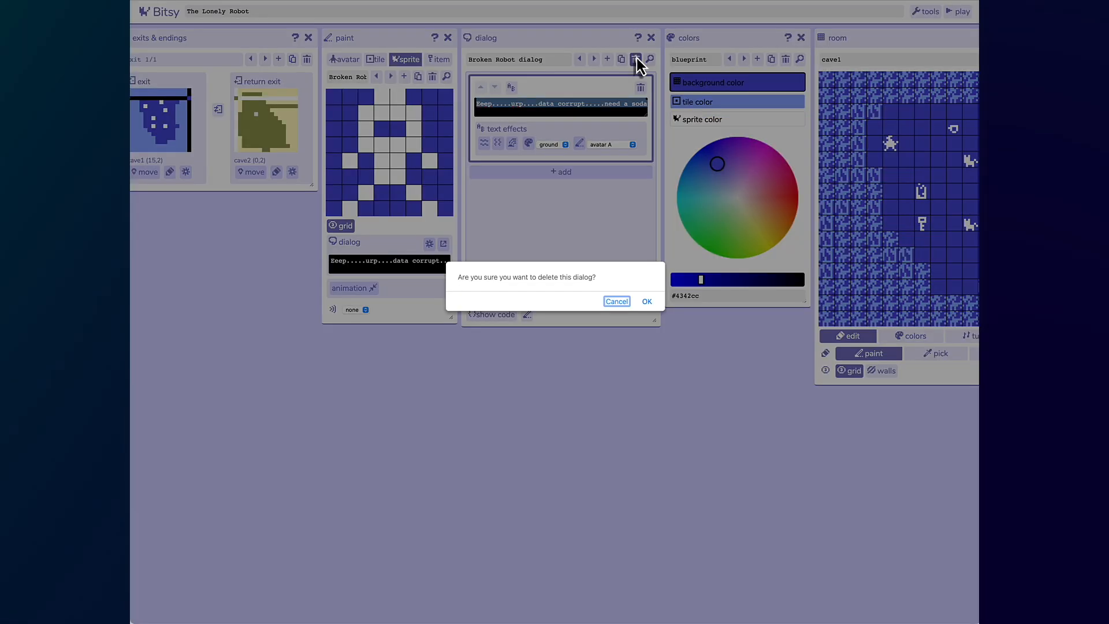
left_click(646, 301)
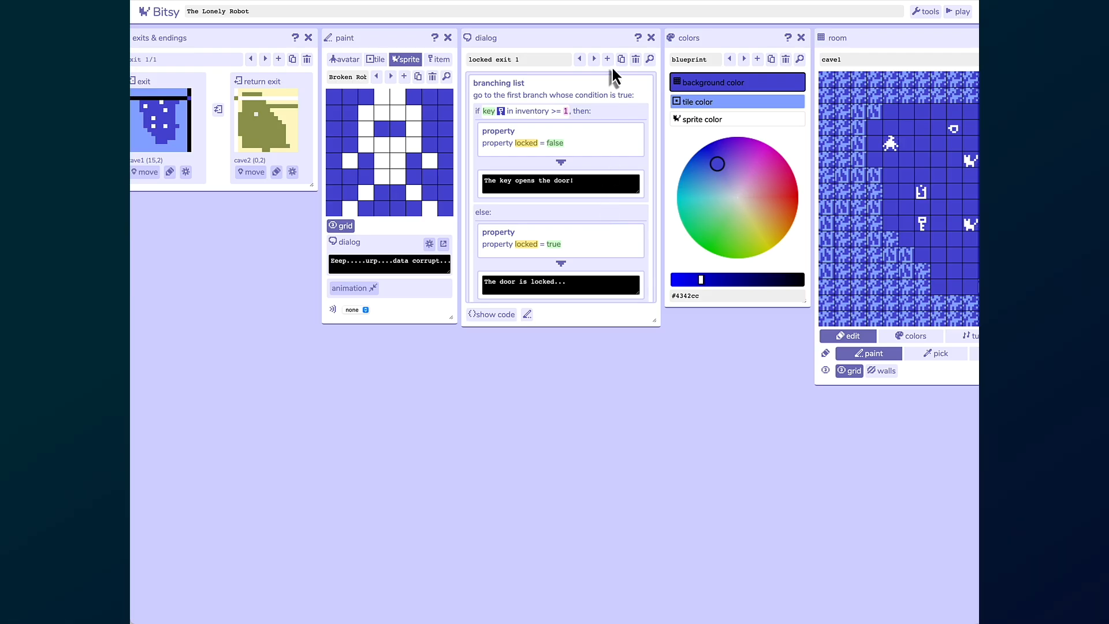
- Give the Broken Robot a new dialog with a branching list conditioned on soda in inventory
left_click(442, 245)
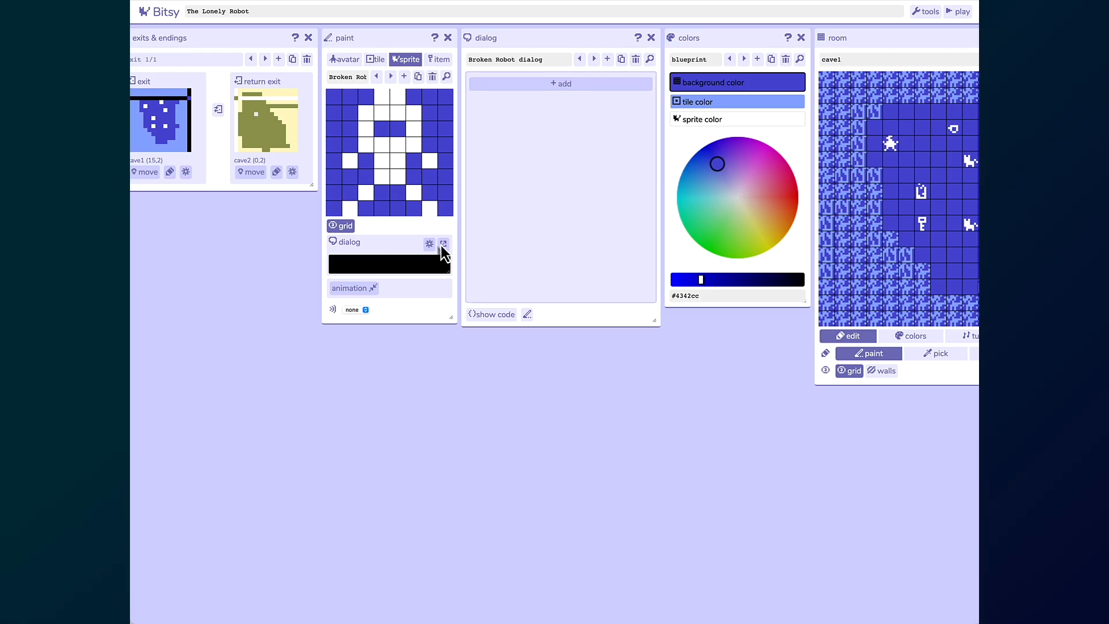
left_click(564, 83)
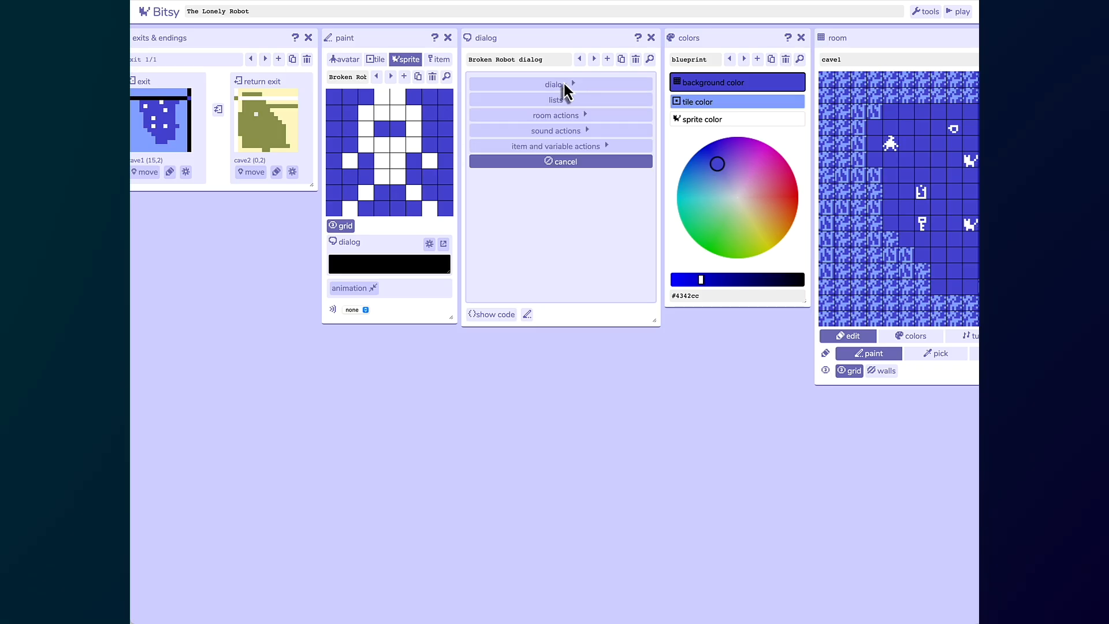
left_click(561, 100)
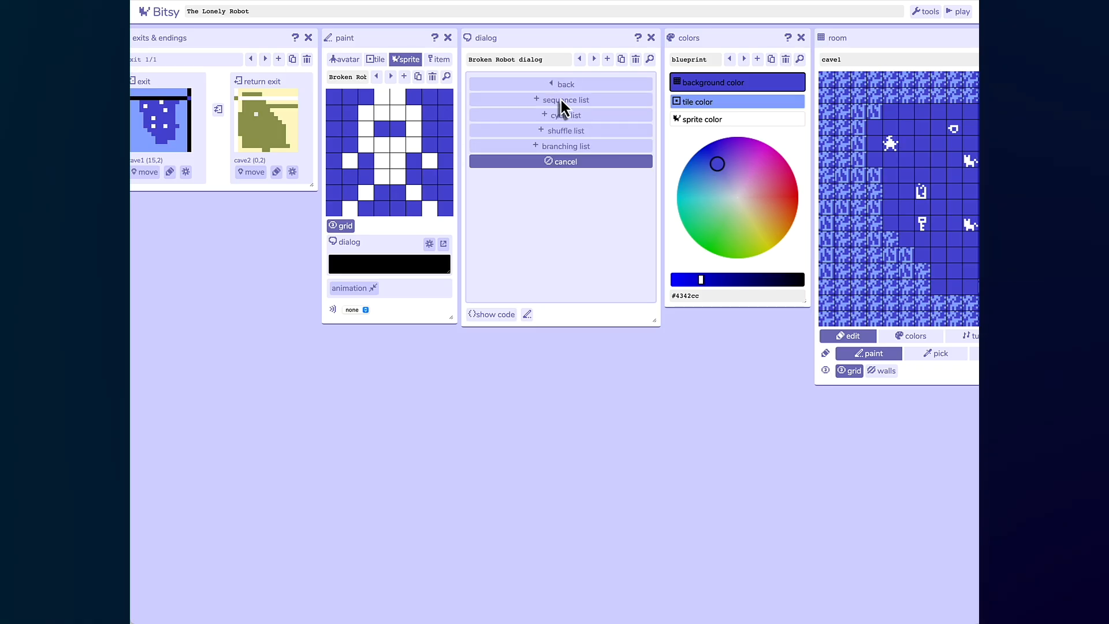
left_click(560, 148)
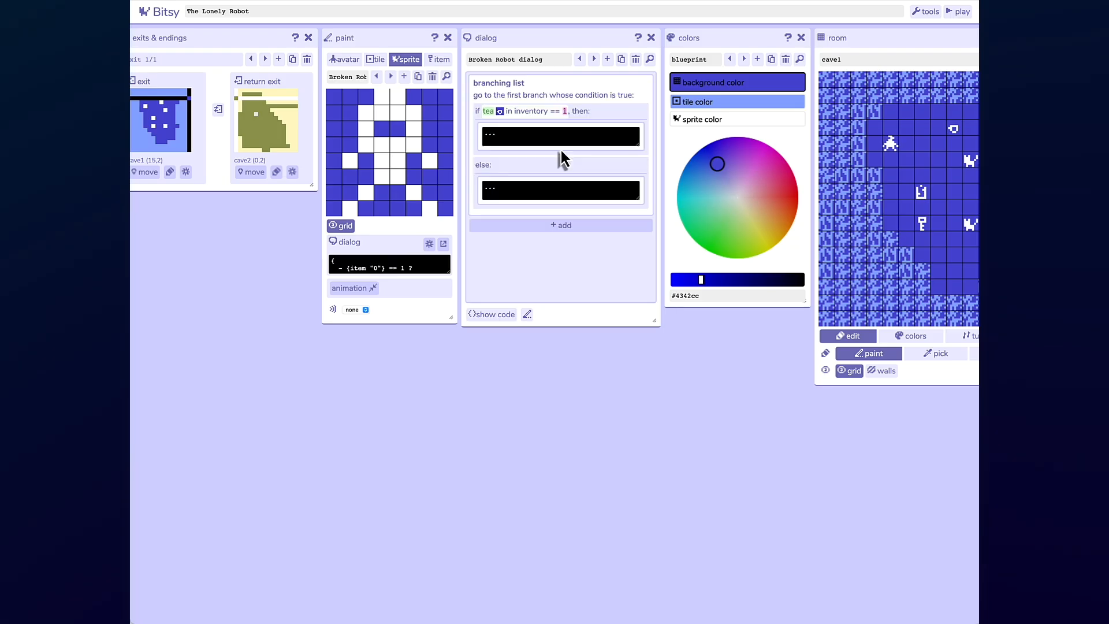
left_click(490, 111)
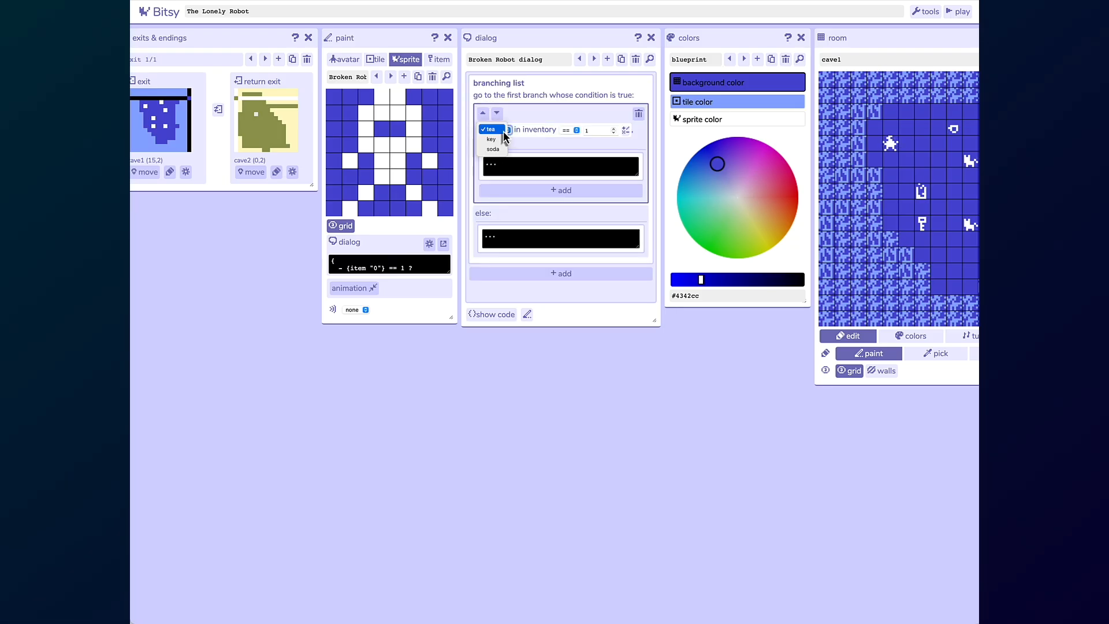
left_click(498, 149)
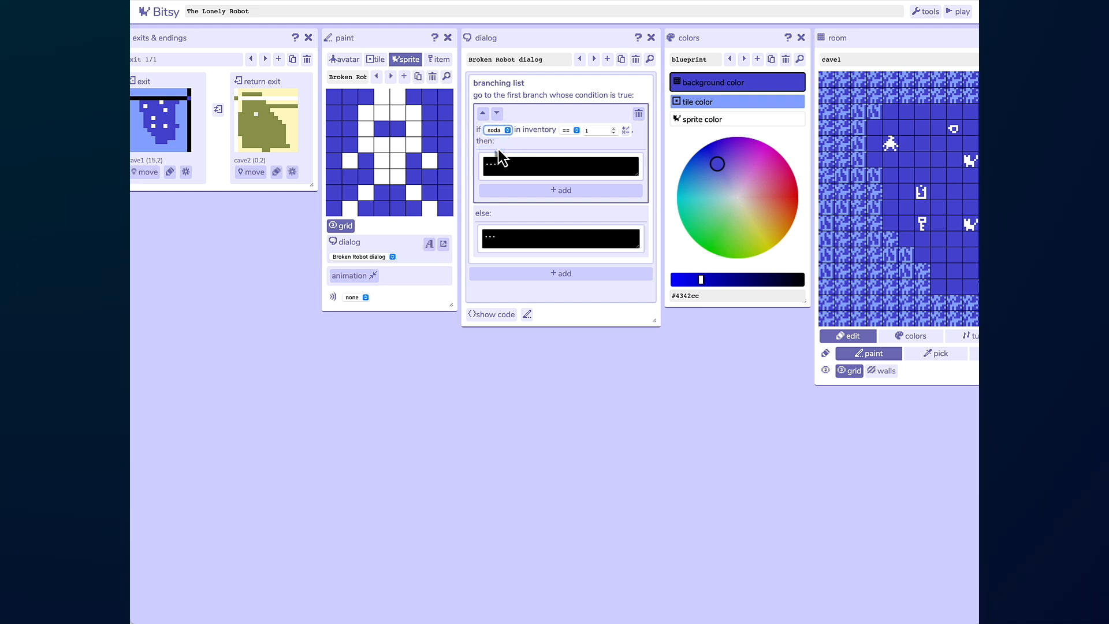
- Set the else line to "...Need a Soda.....urp....beep....data corrupt"
left_click(504, 237)
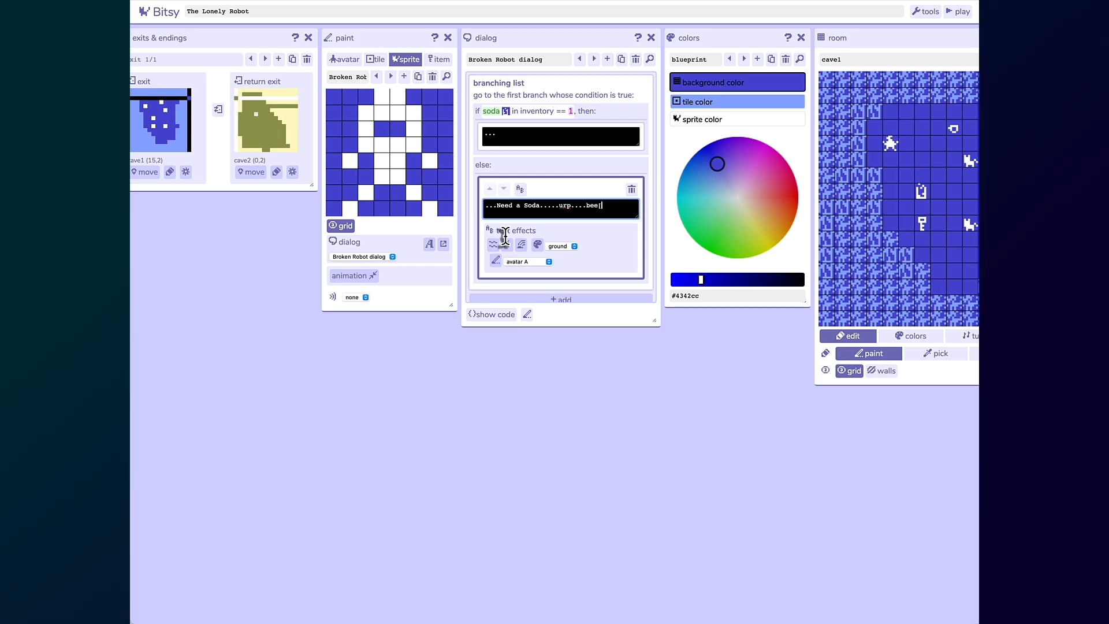
type("..data corruption")
key("BackSpace")
key("BackSpace")
key("BackSpace")
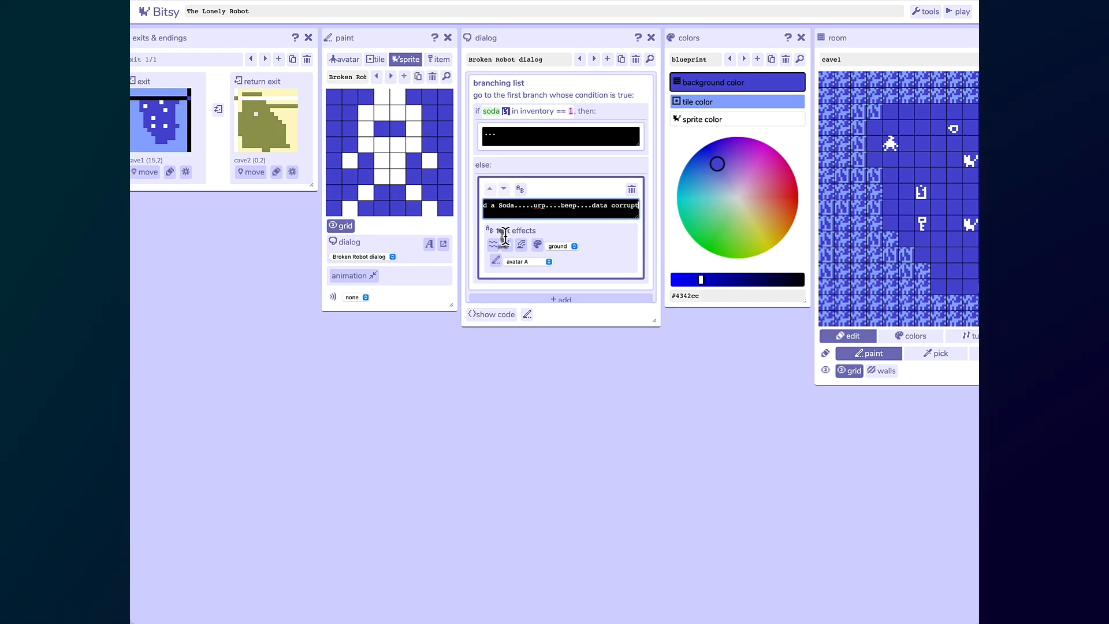
- Set the then line to "...Thank you for the soda!"
left_click(514, 134)
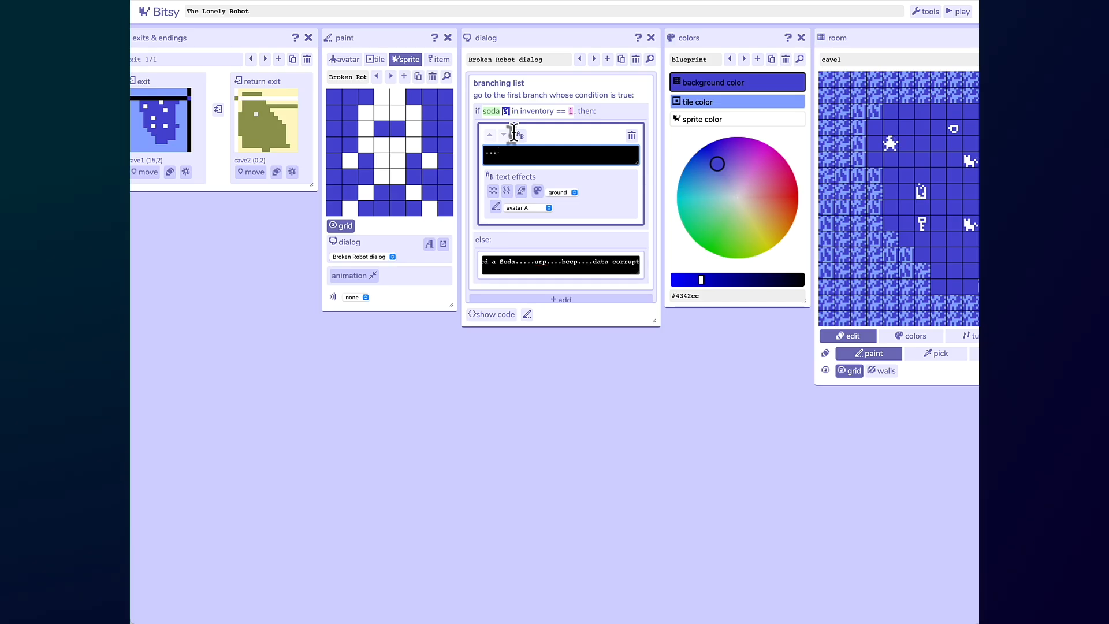
type("Thank you for the soda!")
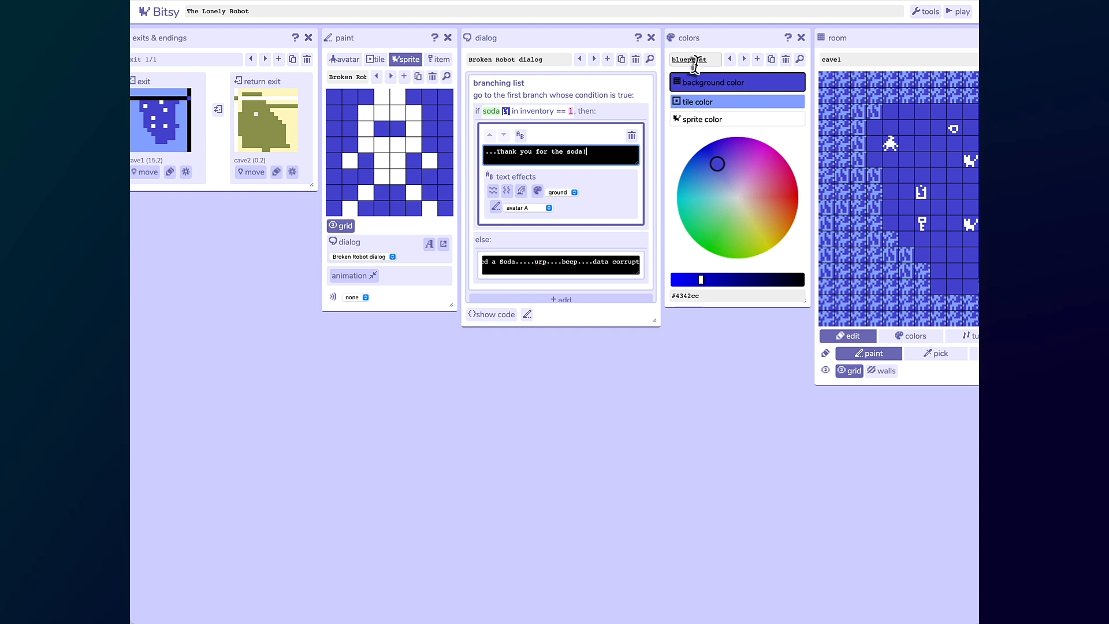
- Start the play-test and walk the avatar down to pick up the key in cave1
left_click(959, 12)
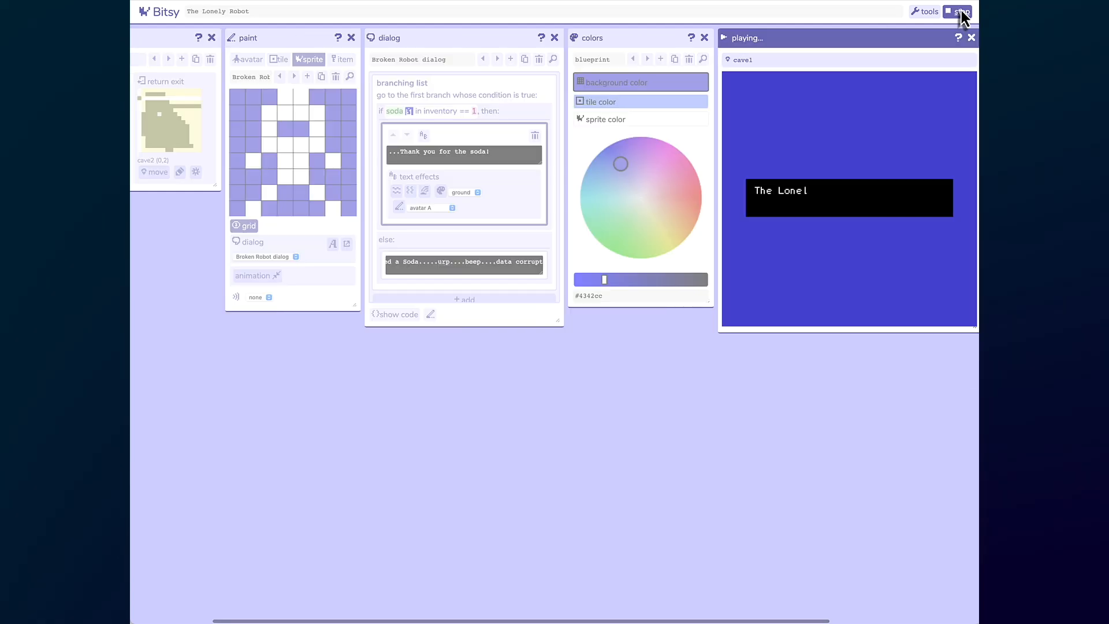
key("Right")
key("Right")
key("Right")
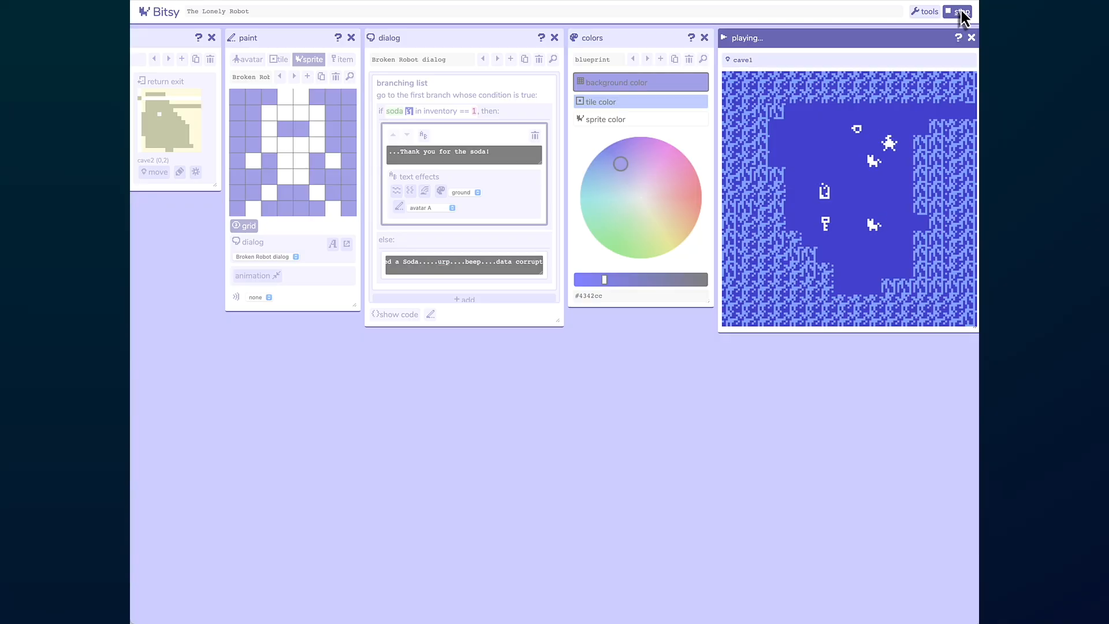
key("Left")
key("Left")
key("Left")
key("Left")
key("Left")
key("Left")
key("Down")
key("Down")
key("Down")
key("Down")
key("Down")
key("Right")
key("Right")
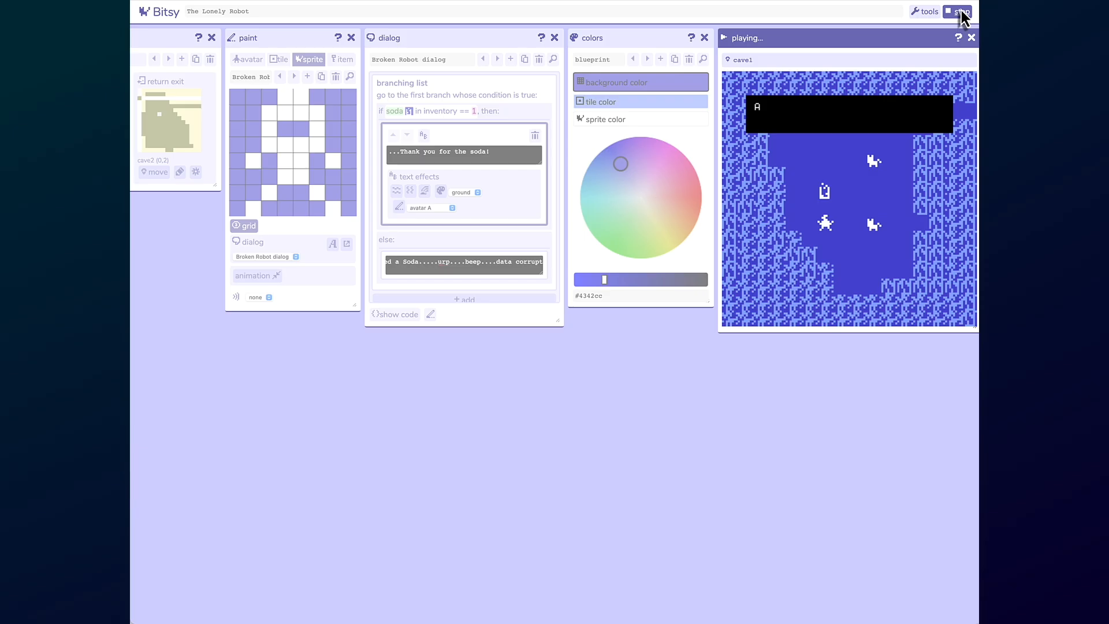
key("Left")
key("Left")
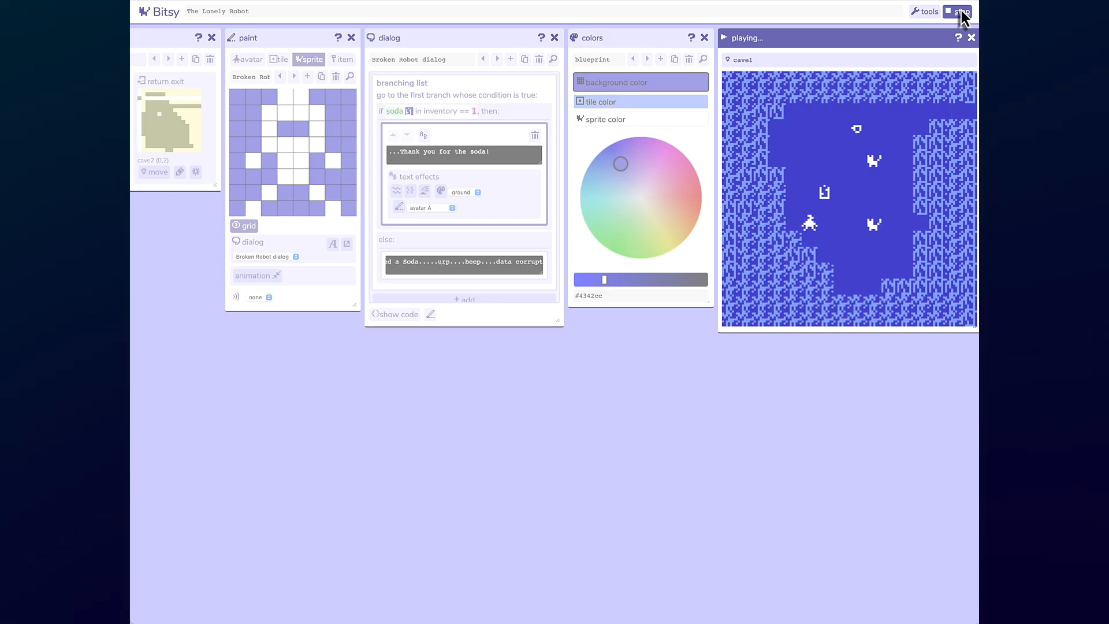
- Walk the avatar through the exit into cave2 and talk to the broken robot without soda
key("Up")
key("Up")
key("Up")
key("Up")
key("Up")
key("Up")
key("Up")
key("Right")
key("Right")
key("Right")
key("Right")
key("Right")
key("Right")
key("Right")
key("Right")
key("Right")
key("Right")
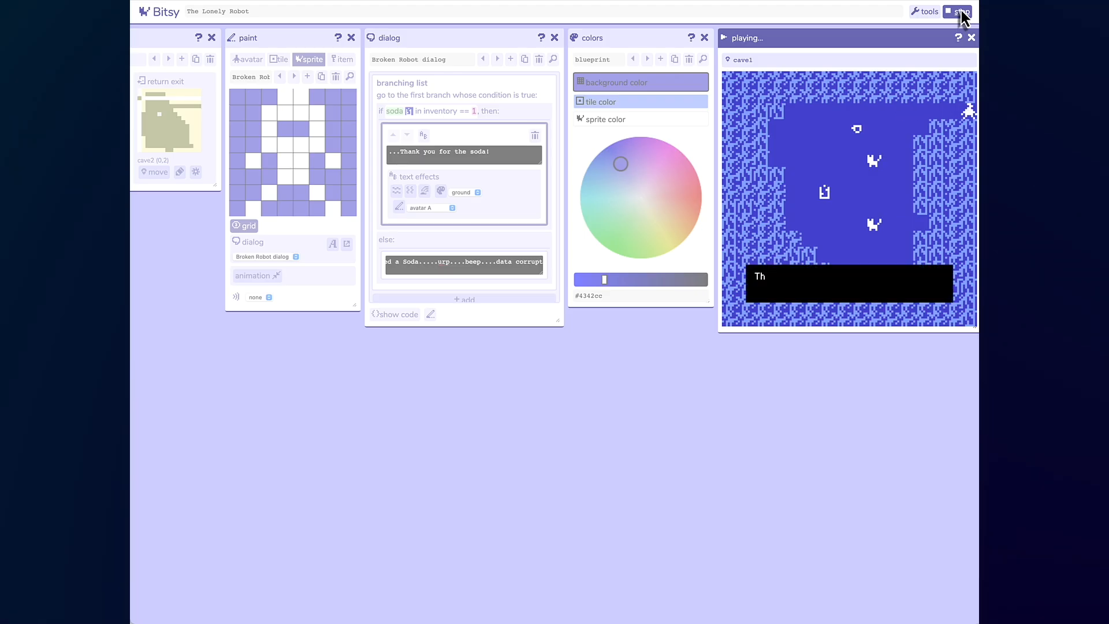
key("Right")
key("Right")
key("Right")
key("Down")
key("Down")
key("Down")
key("Down")
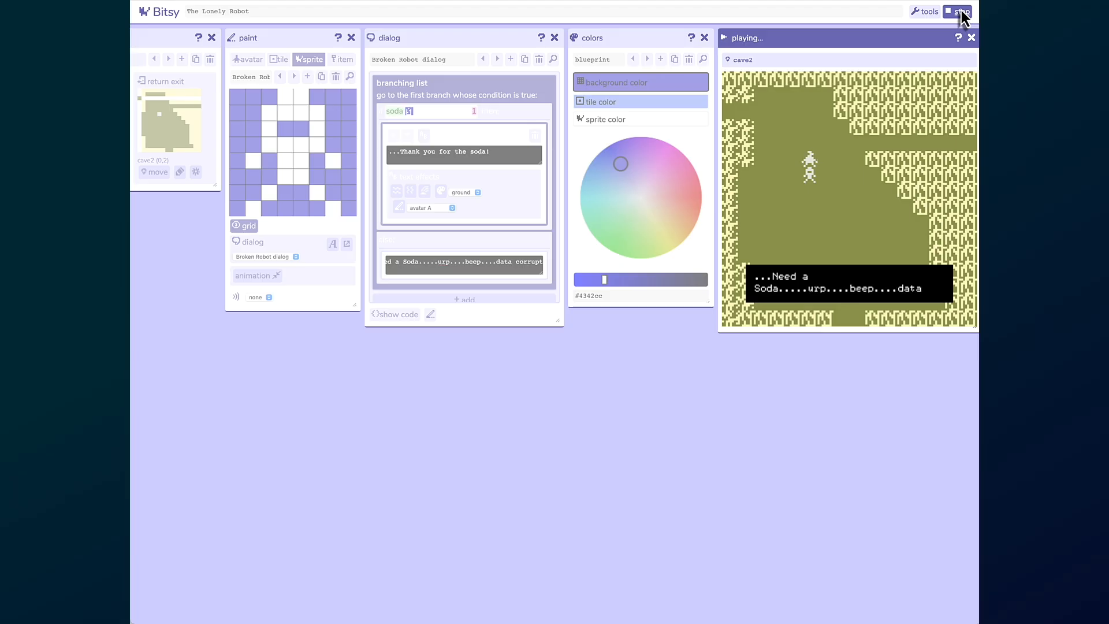
- Return to cave1 and walk the avatar onto the soda can to collect it
key("Up")
key("Up")
key("Up")
key("Up")
key("Up")
key("Left")
key("Left")
key("Left")
key("Left")
key("Left")
key("Left")
key("Left")
key("Left")
key("Left")
key("Left")
key("Left")
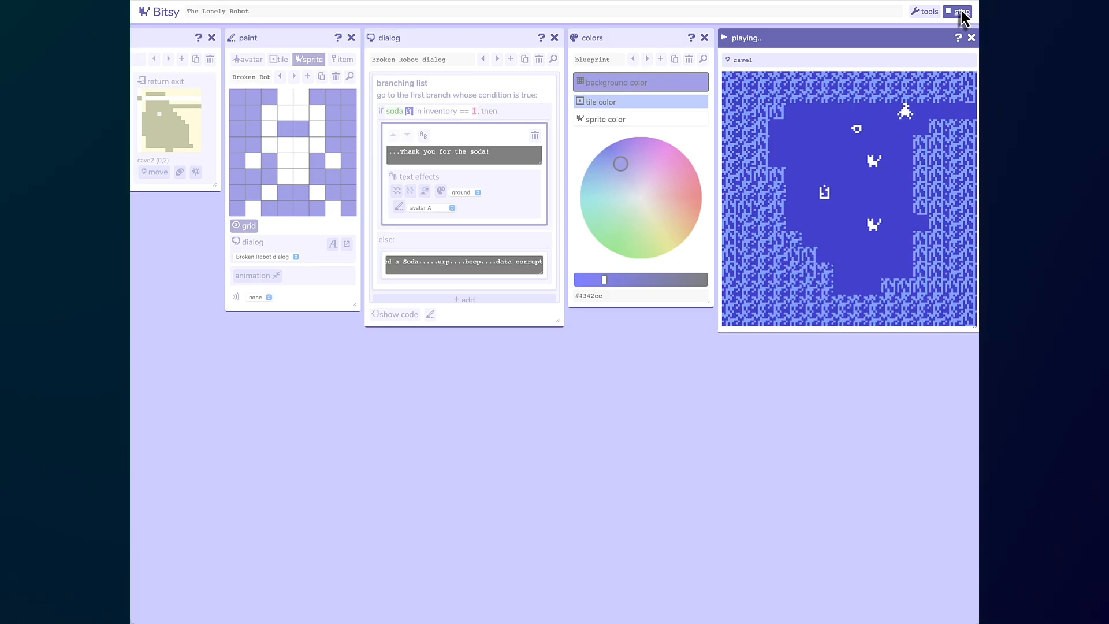
key("Left")
key("Left")
key("Left")
key("Down")
key("Down")
key("Down")
key("Down")
key("Down")
key("Down")
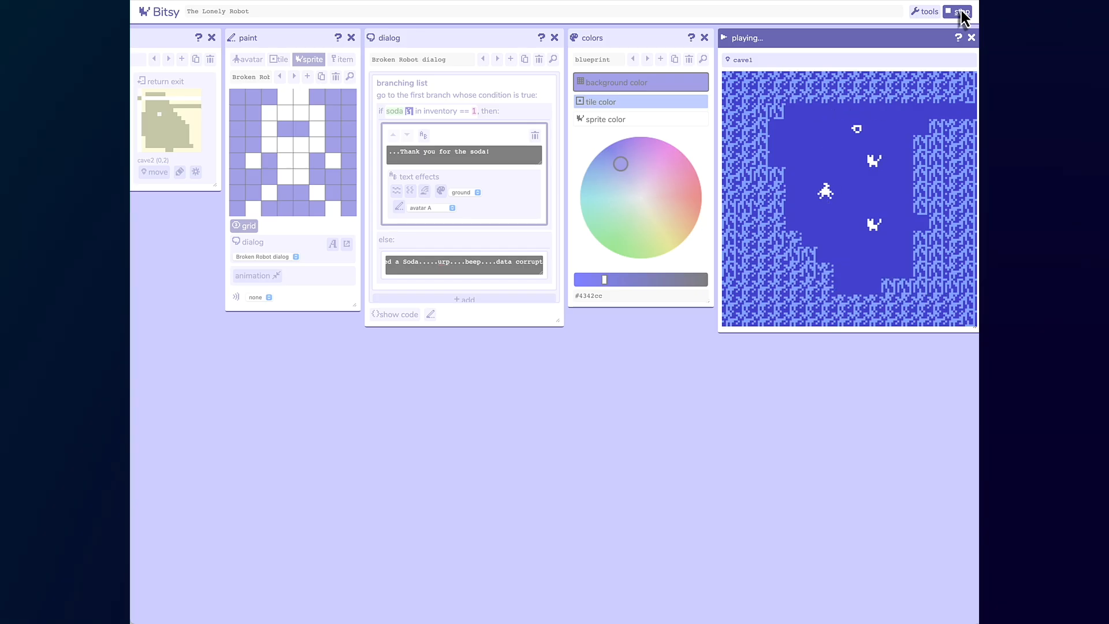
- Walk the avatar back into cave2 and talk to the broken robot while carrying the soda
key("Up")
key("Up")
key("Up")
key("Up")
key("Up")
key("Right")
key("Right")
key("Right")
key("Right")
key("Right")
key("Right")
key("Right")
key("Right")
key("Right")
key("Right")
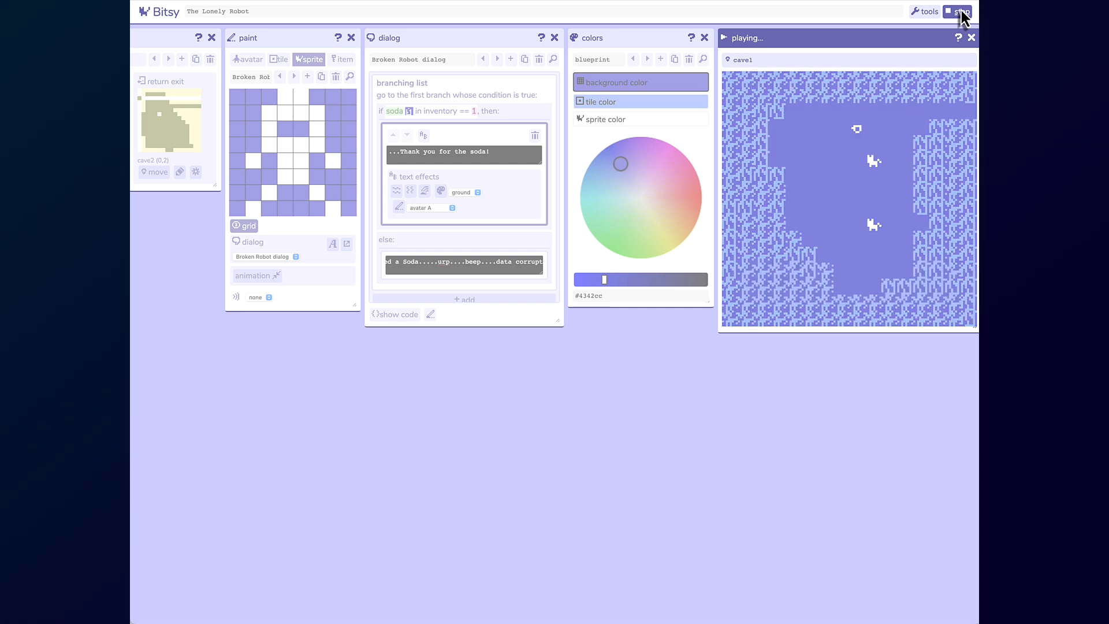
key("Right")
key("Right")
key("Right")
key("Right")
key("Right")
key("Down")
key("Down")
key("Down")
key("Down")
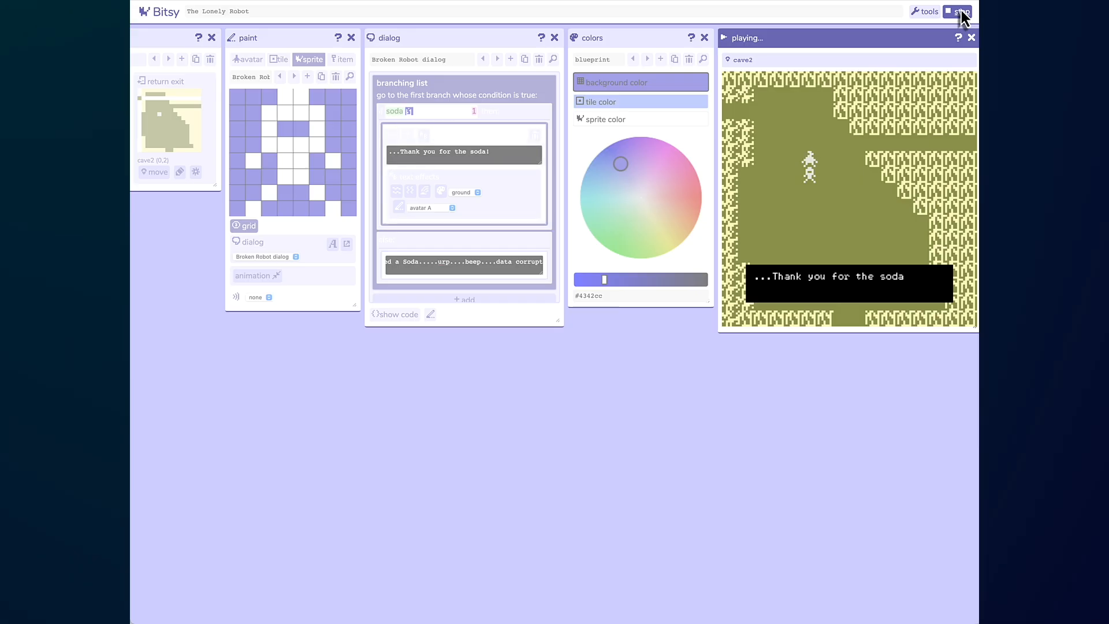
key("Down")
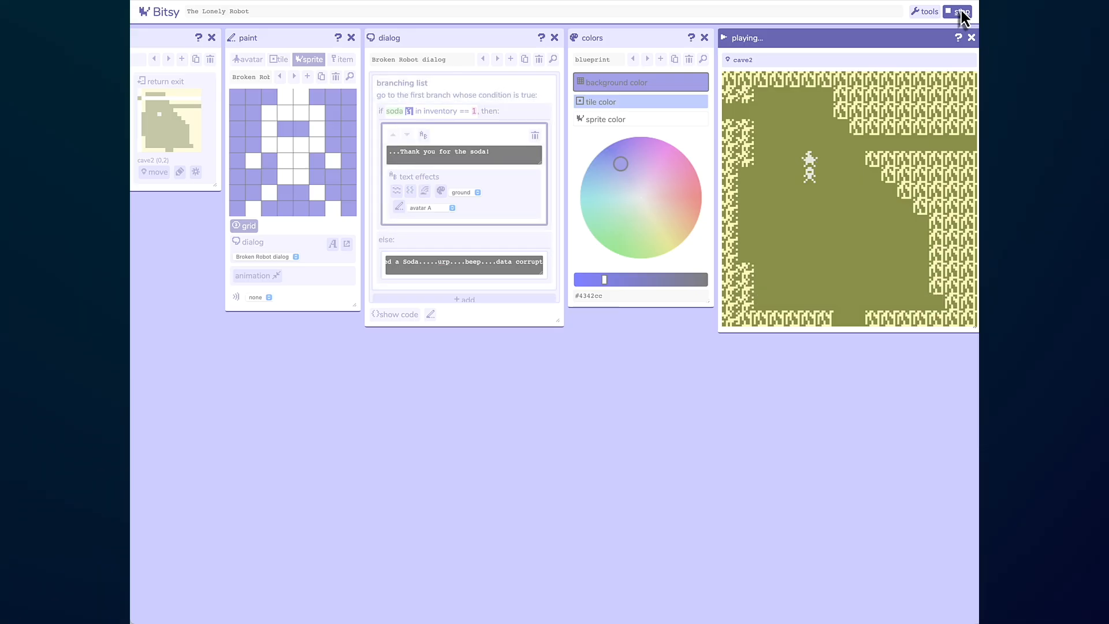
- Walk the avatar away from the robot and open the tools list
key("Up")
key("Up")
key("Up")
key("Left")
key("Left")
key("Left")
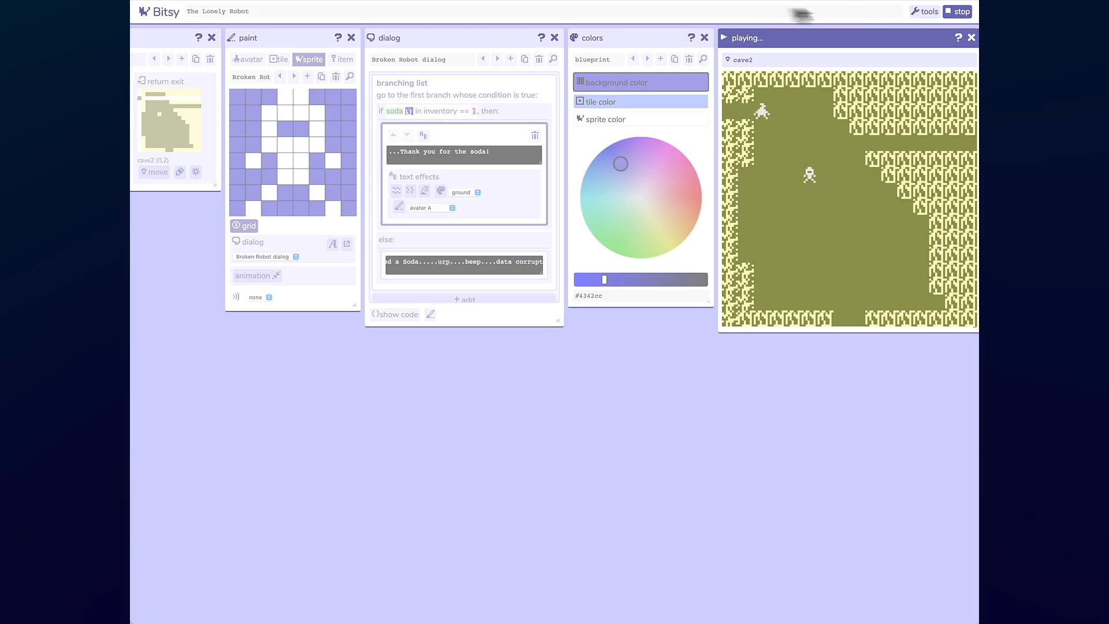
left_click(921, 11)
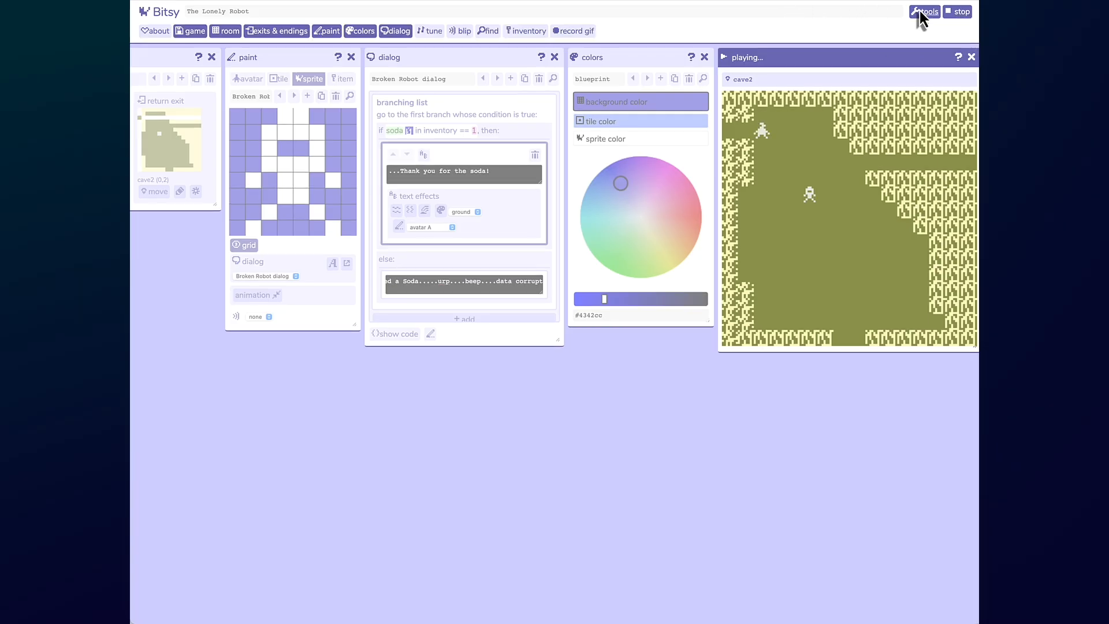
- Stop the play-test and preview the Robo Robo tune in the tune editor
left_click(432, 32)
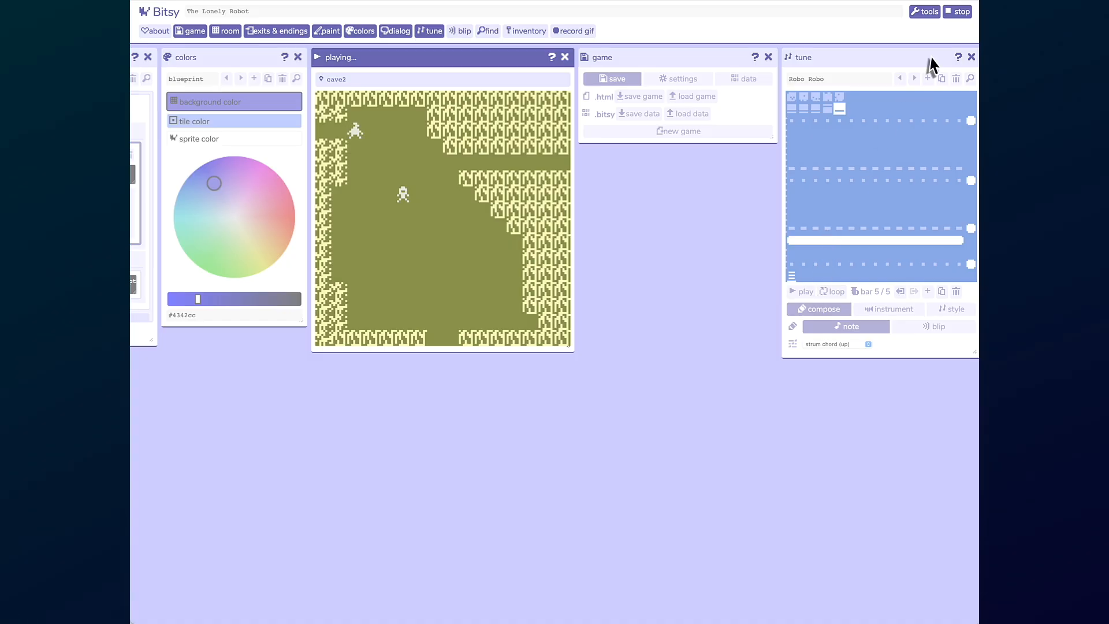
left_click(956, 13)
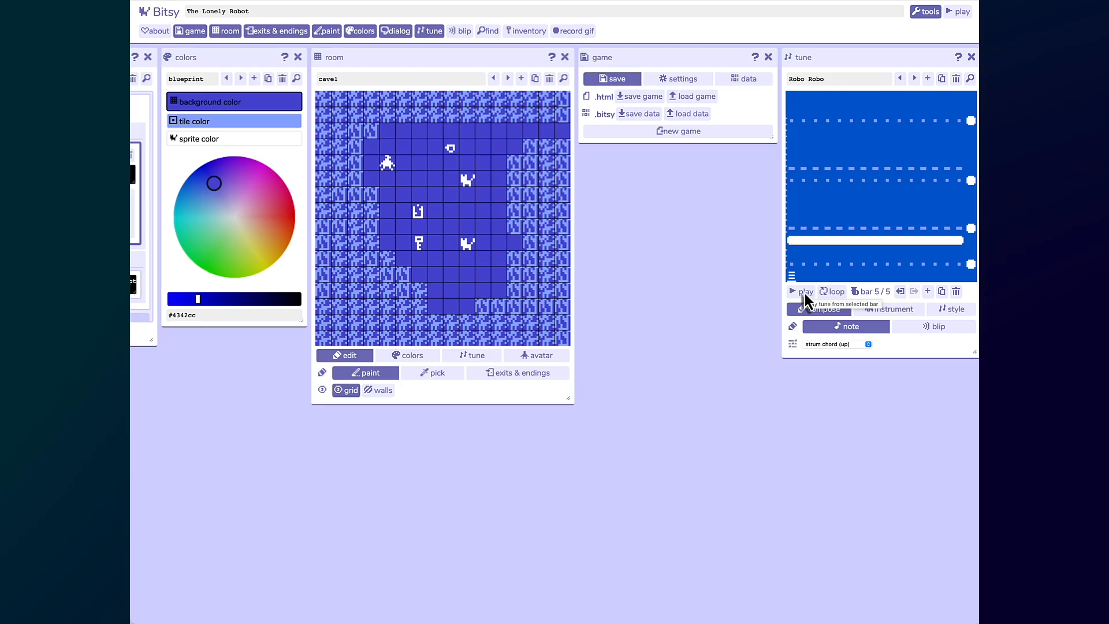
left_click(803, 292)
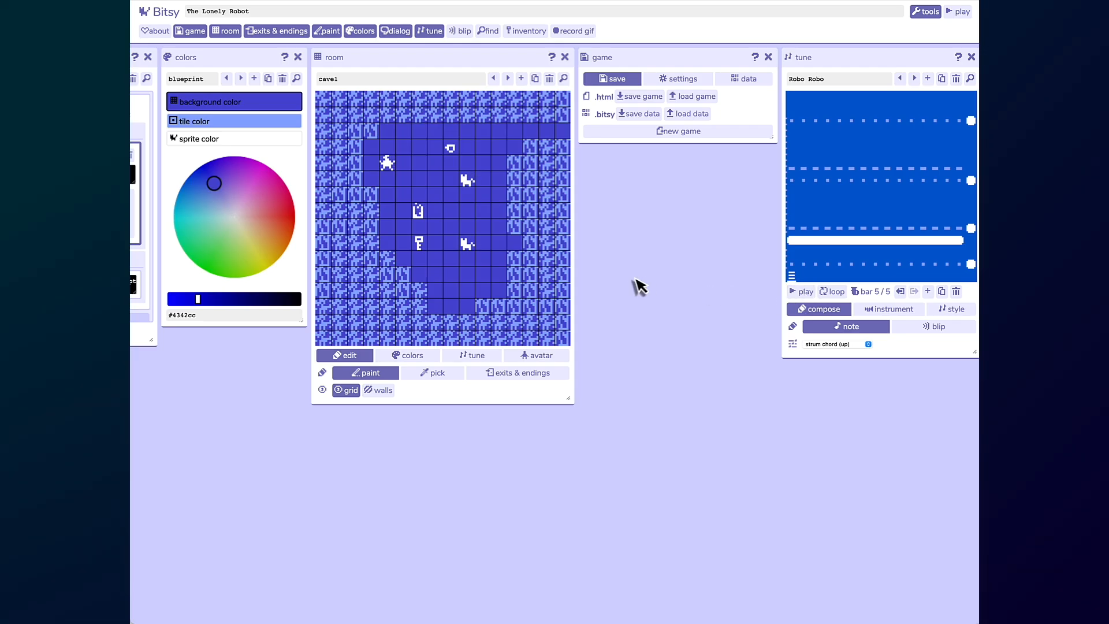
- Set cave1's room tune to Robo Robo
scroll(635, 279, "left", 7)
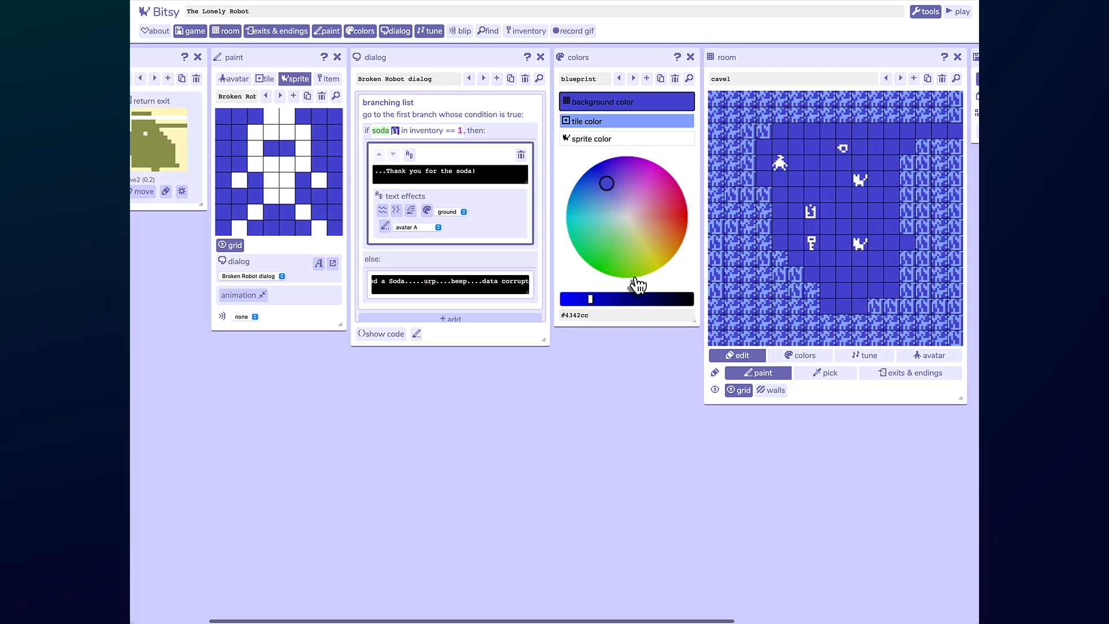
scroll(638, 284, "right", 1)
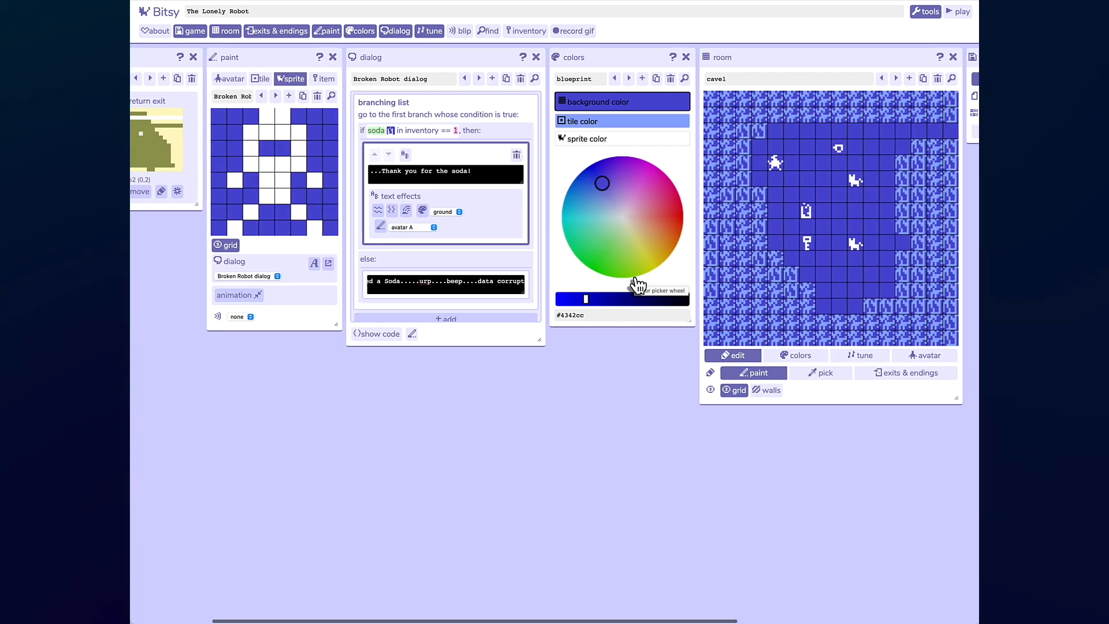
scroll(638, 284, "right", 1)
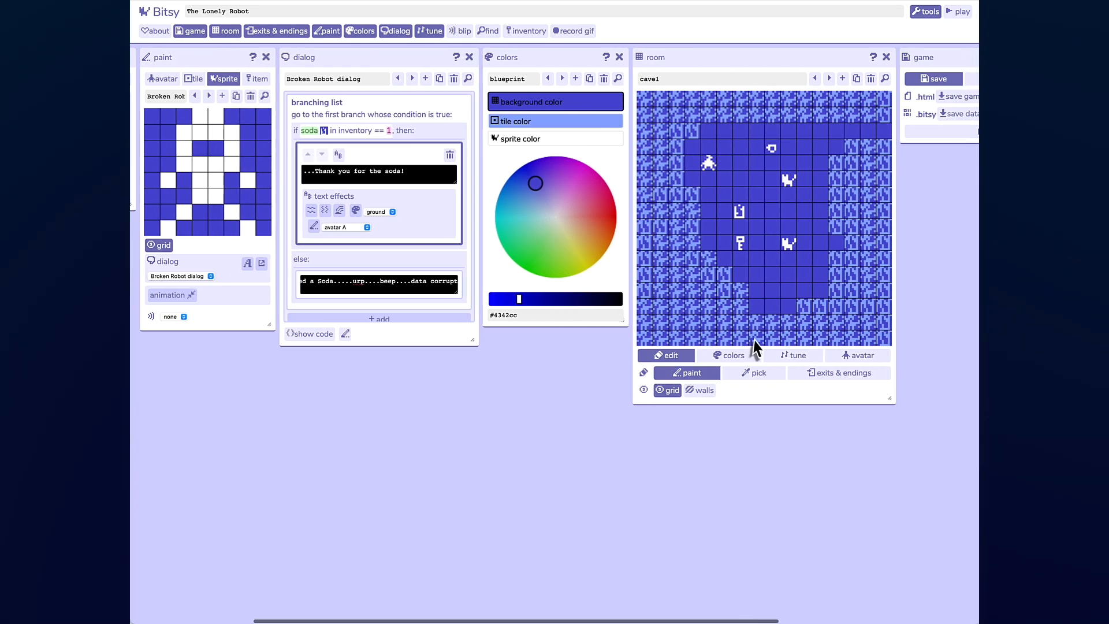
left_click(792, 357)
left_click(660, 375)
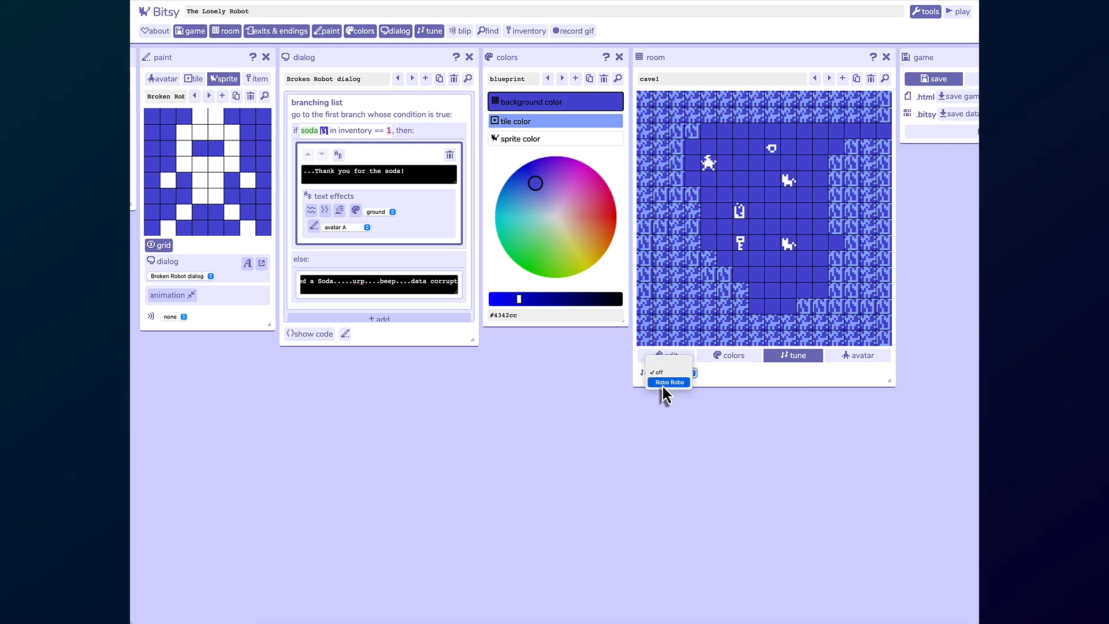
left_click(664, 383)
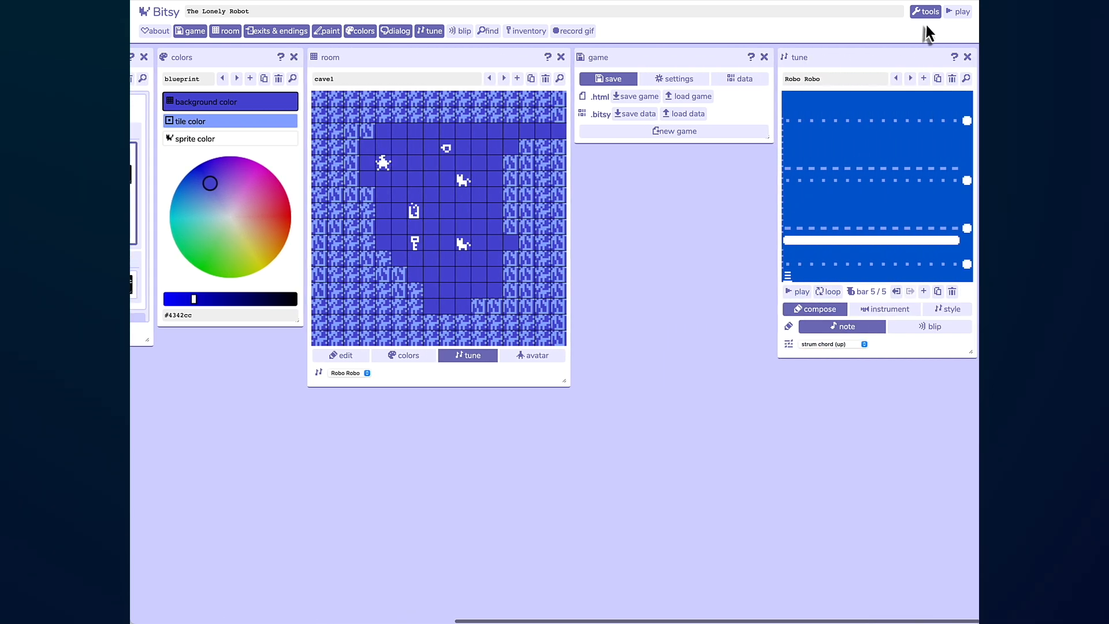
- Play-test cave1 with its new music, walking the avatar a few tiles right and up before stopping
left_click(964, 13)
key("space")
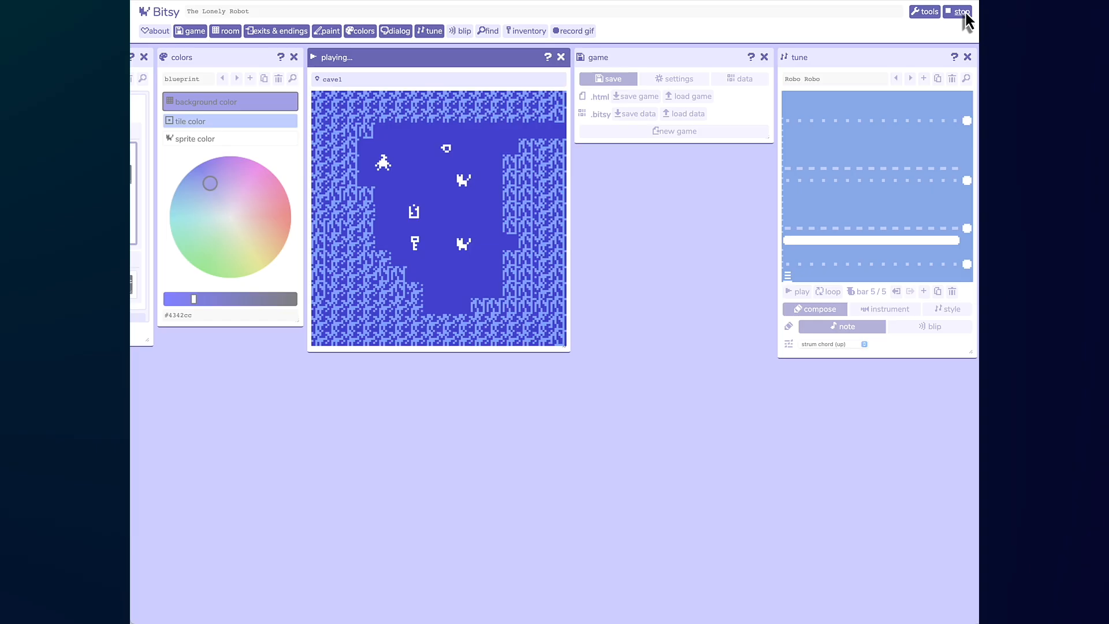
key("Right")
key("Right")
key("Right")
key("Right")
key("Right")
key("Up")
key("Up")
left_click(964, 13)
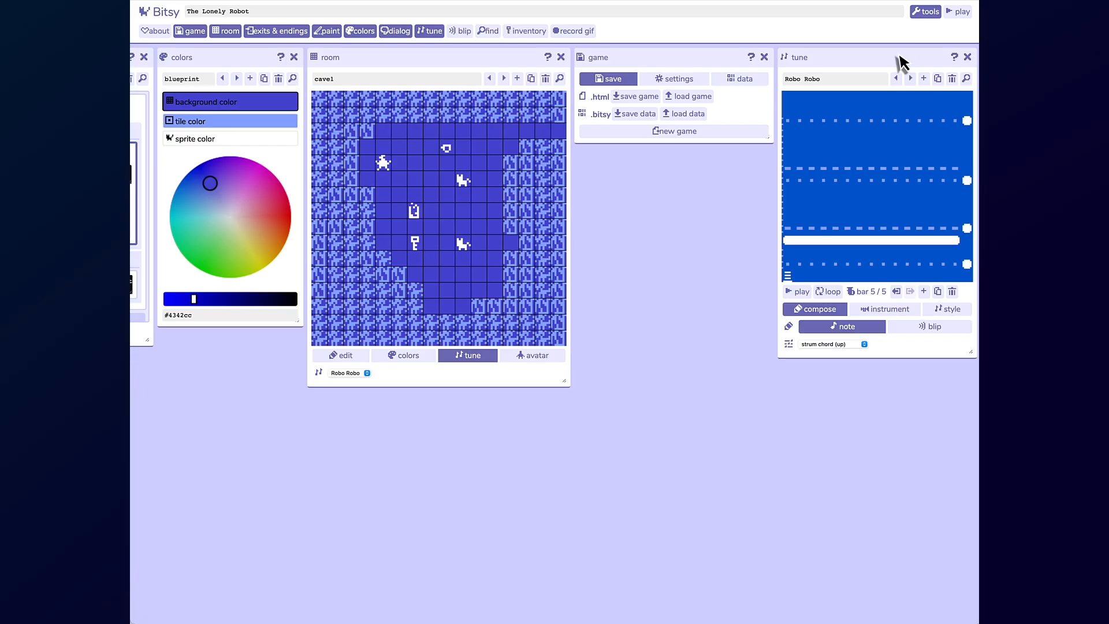
left_click(486, 165)
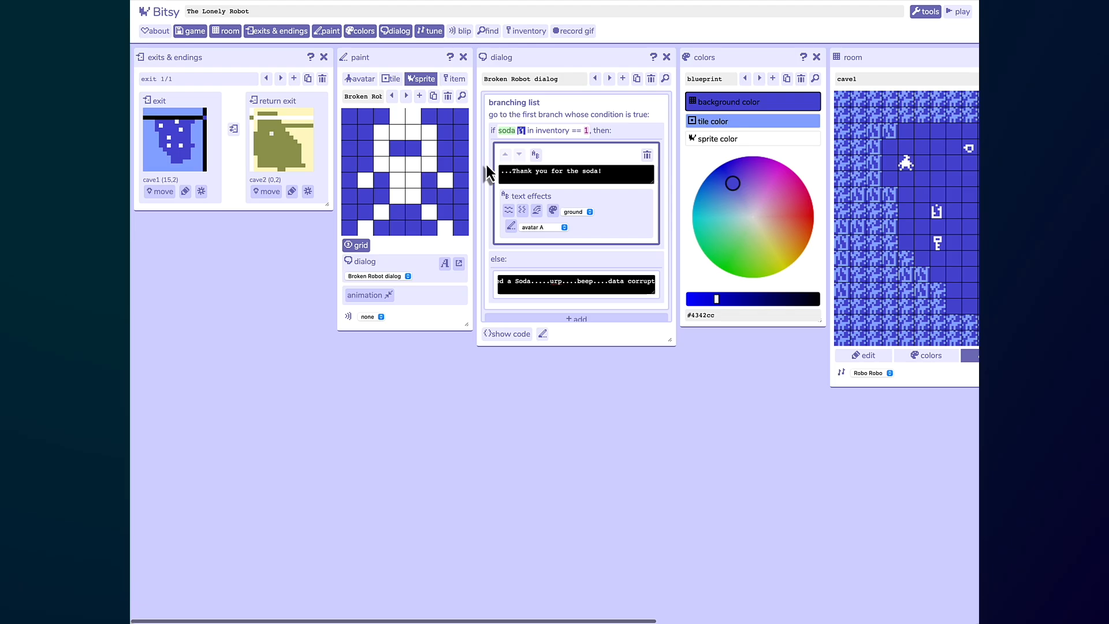
scroll(486, 164, "right", 2)
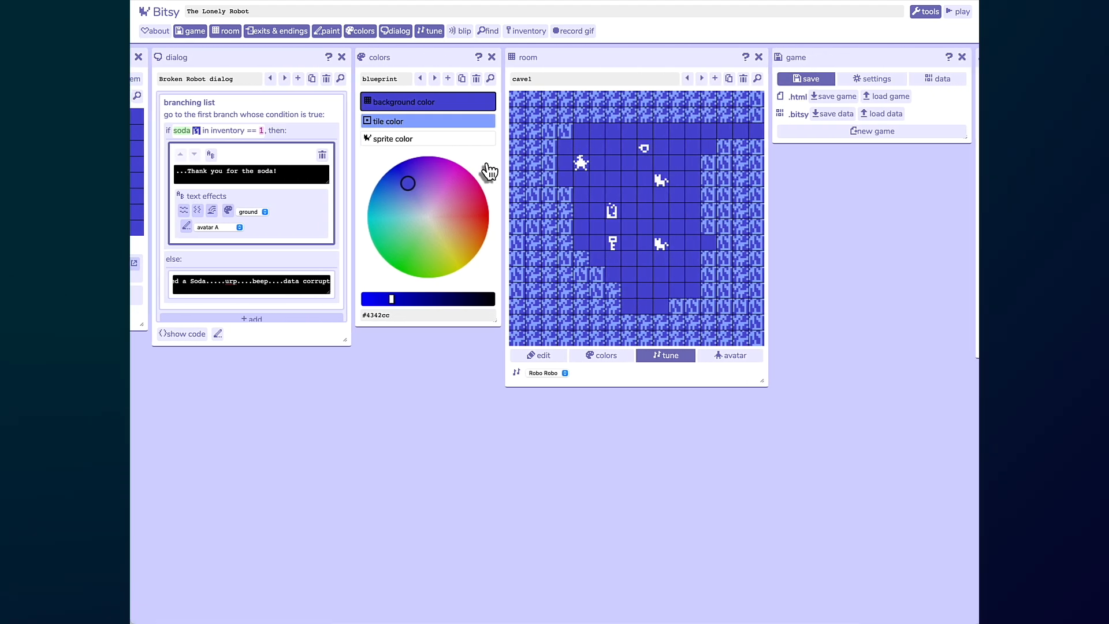
scroll(488, 169, "right", 2)
scroll(486, 167, "right", 3)
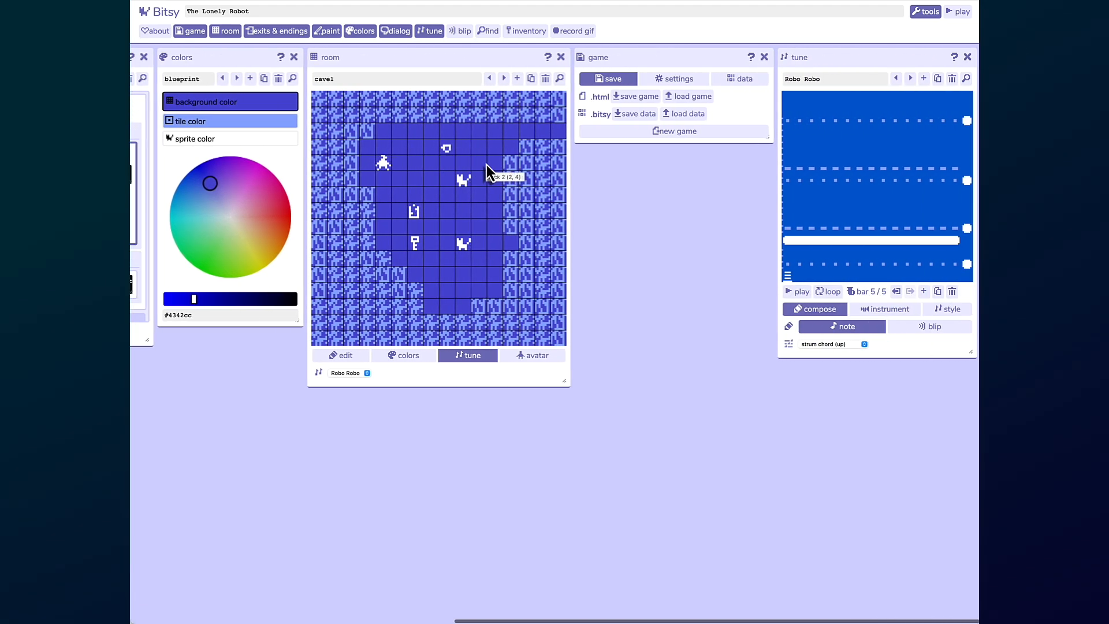